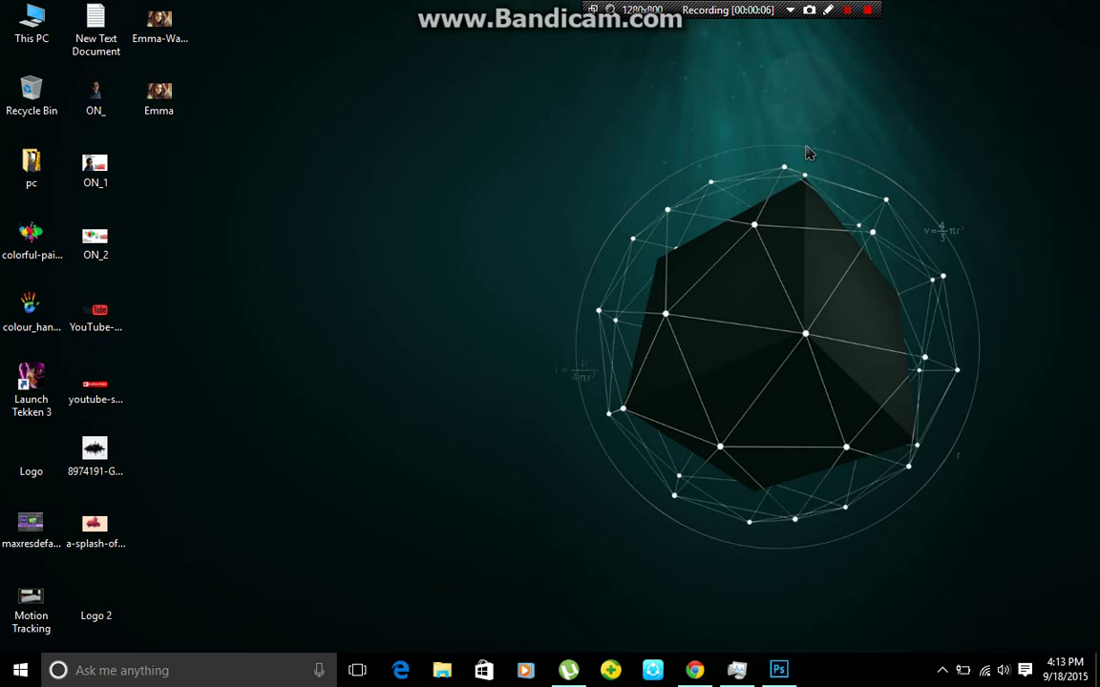
- Launch Photoshop, then view the Emma .jpg photo in Honeyview from the desktop and close it
left_click(779, 670)
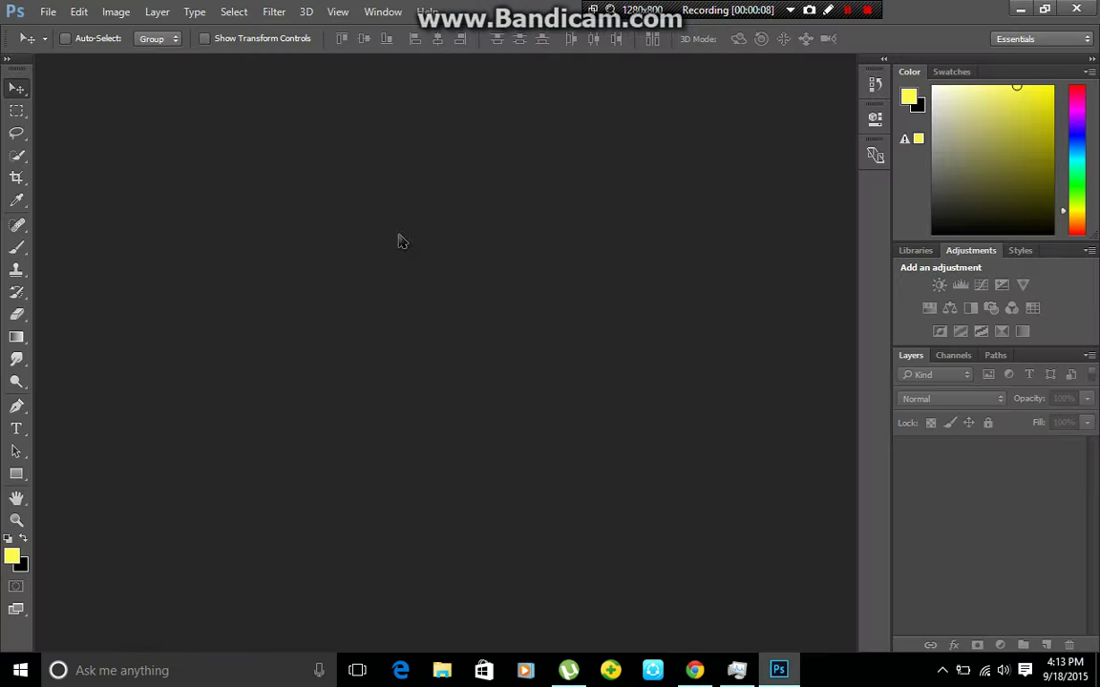
key("super+d")
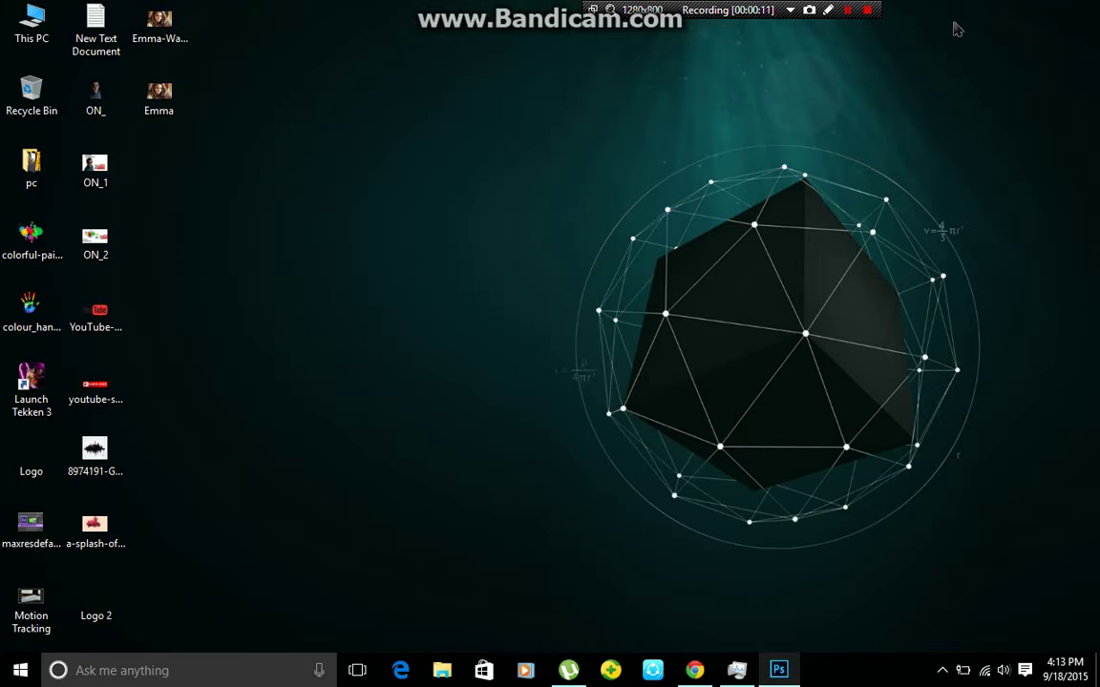
right_click(148, 107)
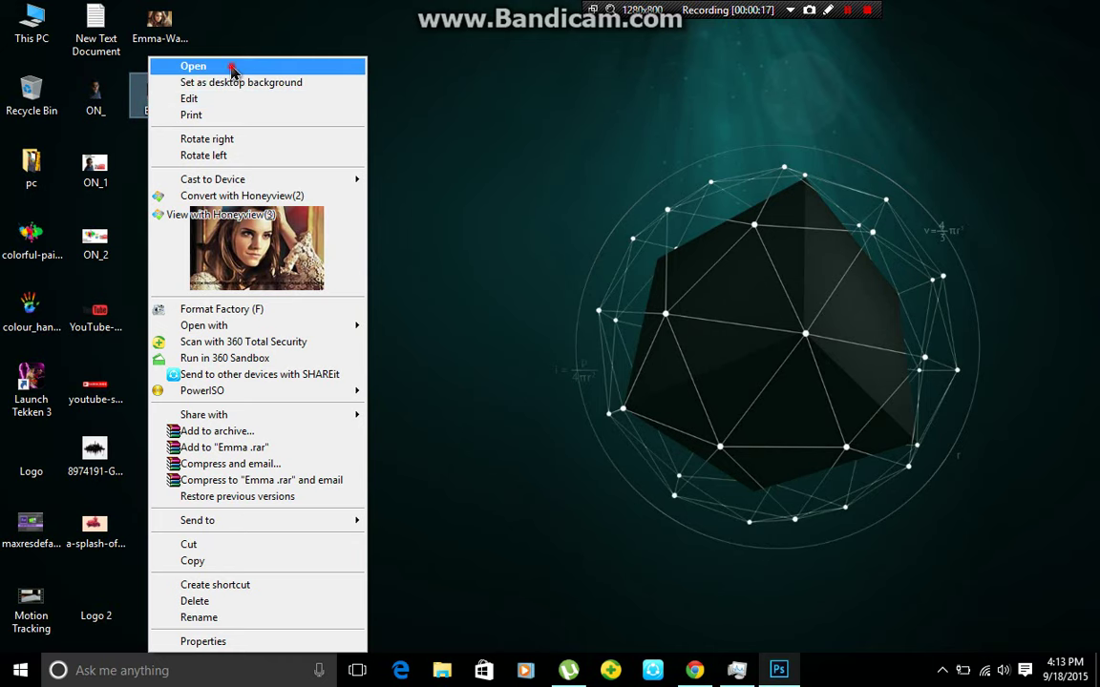
left_click(232, 67)
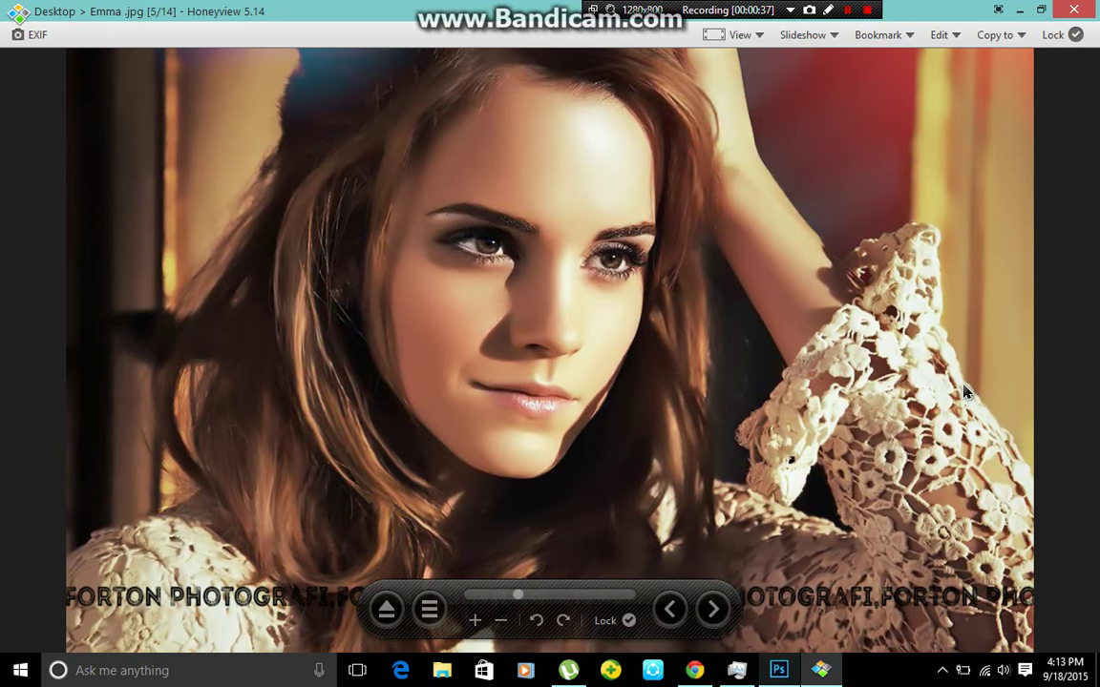
left_click(1071, 7)
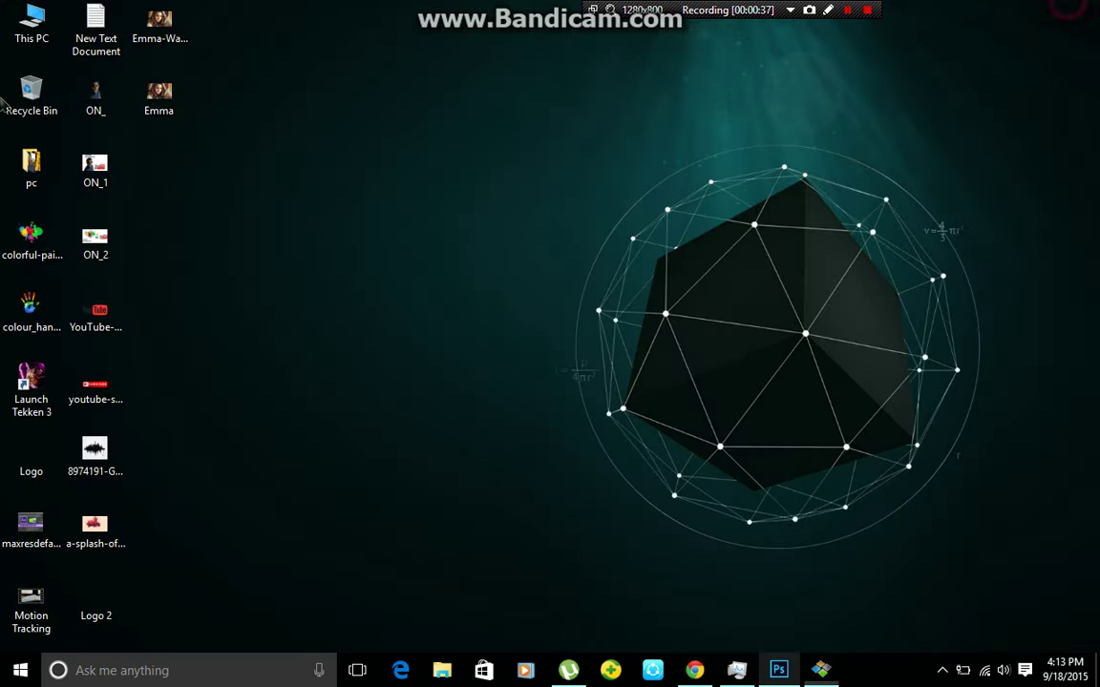
- View Emma-Watson-images.jpg in Honeyview, flip between it, Logo 2.png and Emma .jpg, then close the viewer
right_click(164, 38)
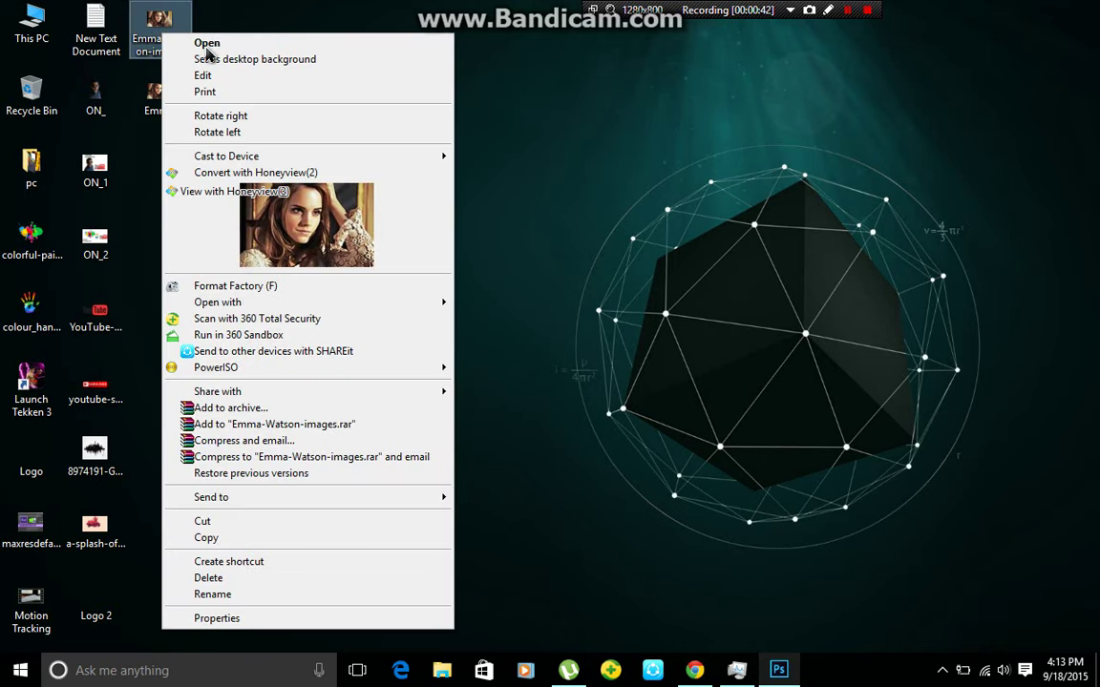
left_click(206, 42)
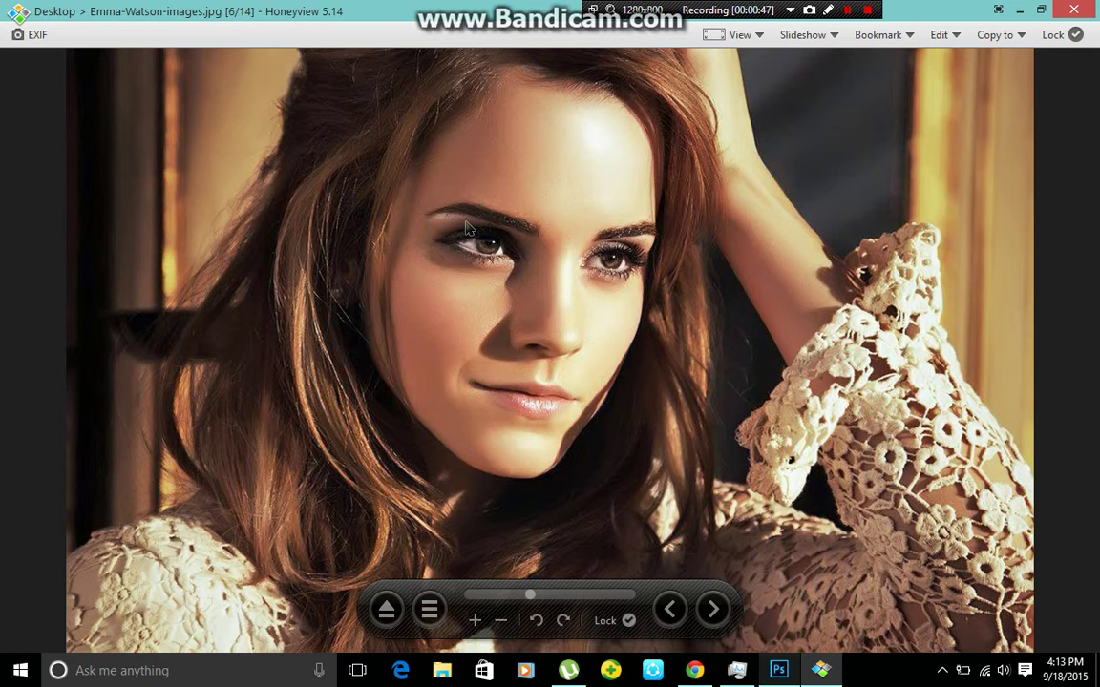
scroll(458, 275, "down", 1)
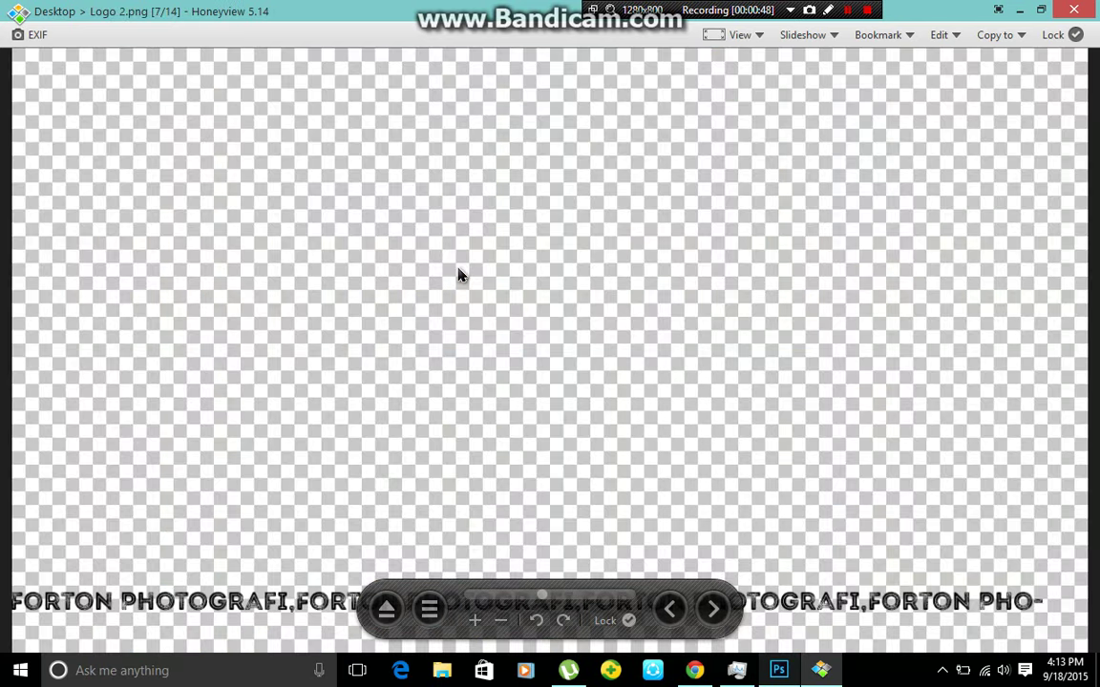
scroll(458, 275, "down", 1)
scroll(458, 275, "up", 3)
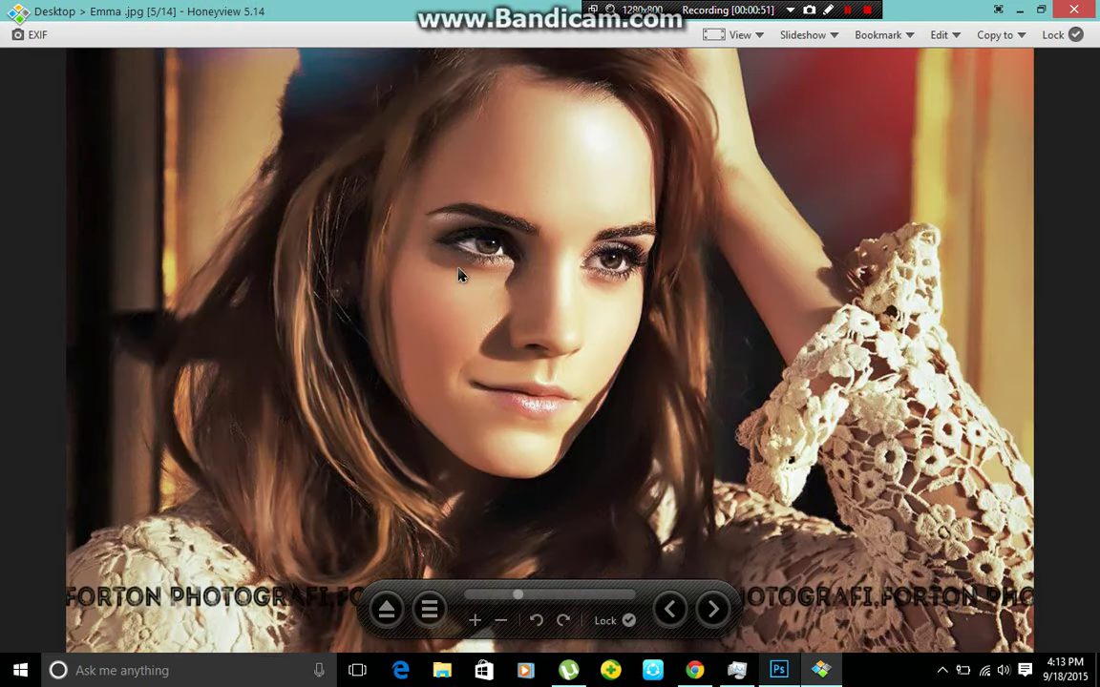
scroll(458, 275, "down", 1)
scroll(458, 275, "up", 1)
scroll(458, 275, "down", 1)
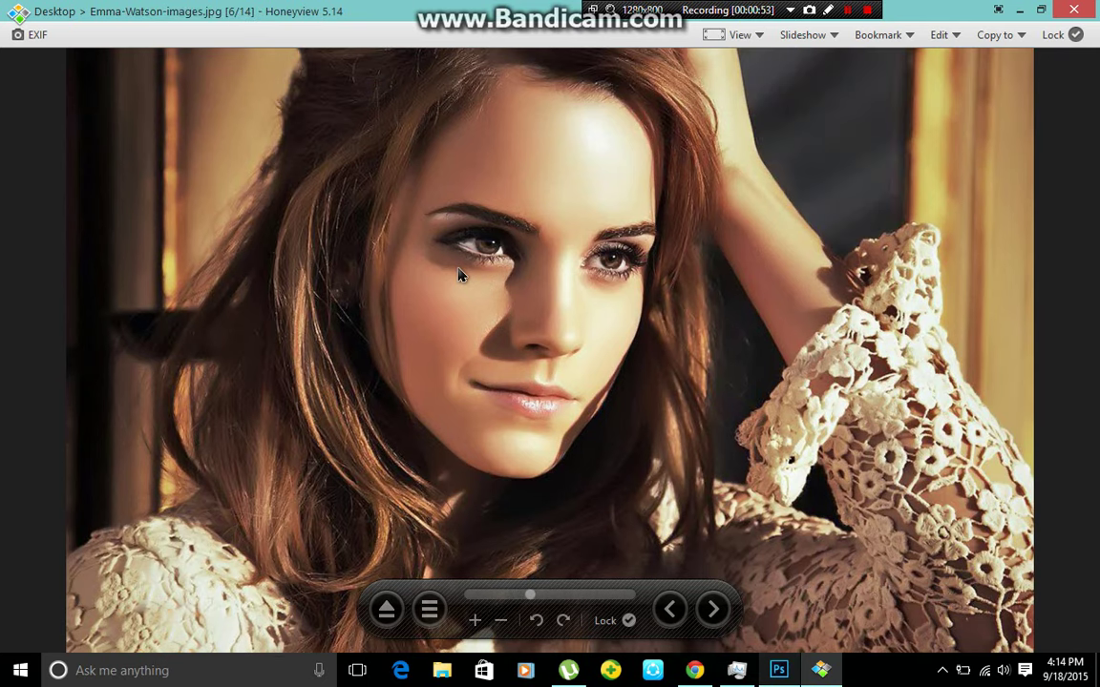
scroll(458, 274, "up", 1)
scroll(458, 275, "down", 1)
scroll(458, 275, "up", 1)
scroll(459, 275, "down", 1)
scroll(458, 274, "up", 1)
scroll(458, 275, "down", 1)
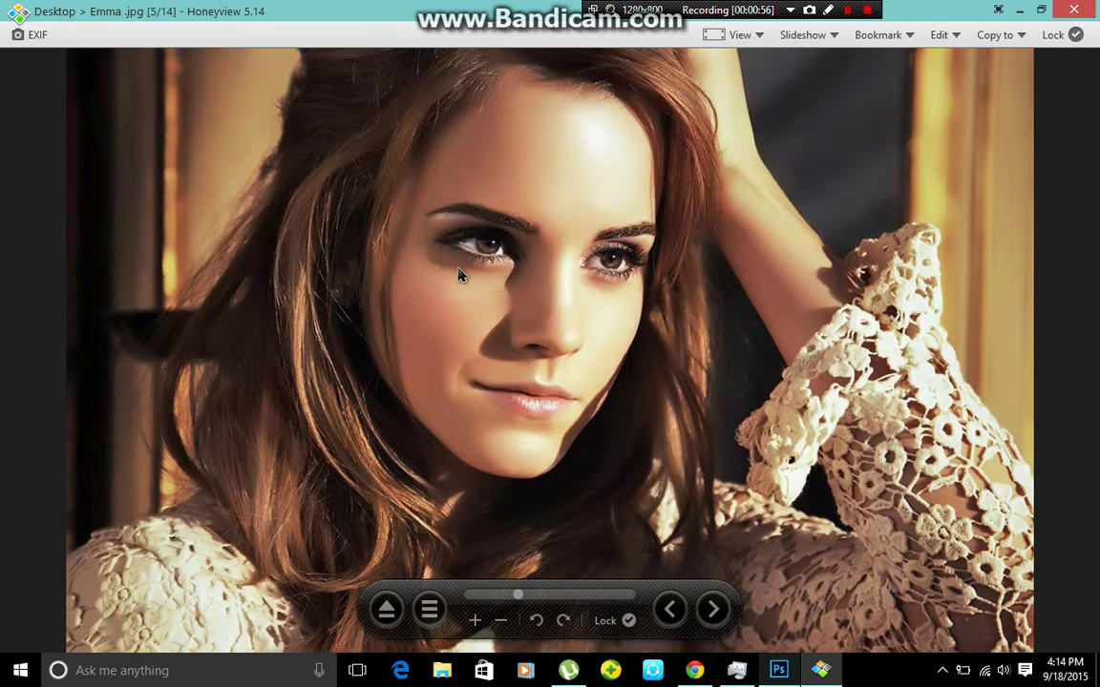
scroll(458, 275, "up", 1)
scroll(458, 275, "down", 1)
scroll(458, 275, "up", 1)
scroll(459, 275, "down", 1)
left_click(1094, 7)
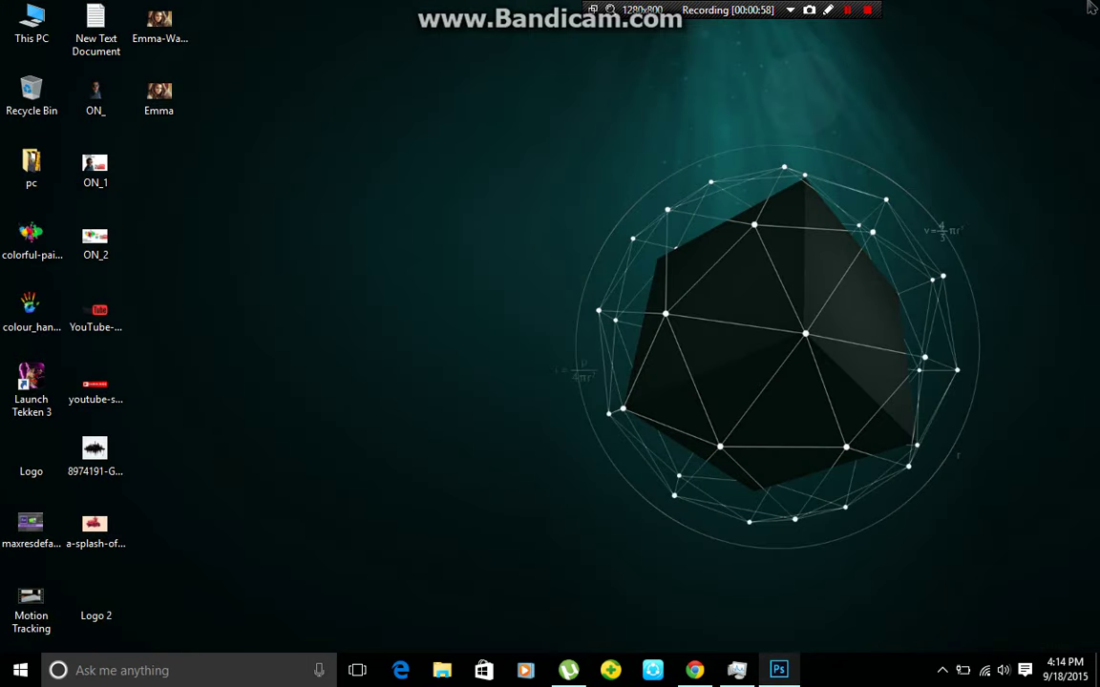
- Restore Photoshop and open Emma-Watson-images.jpg from the Desktop
left_click(783, 666)
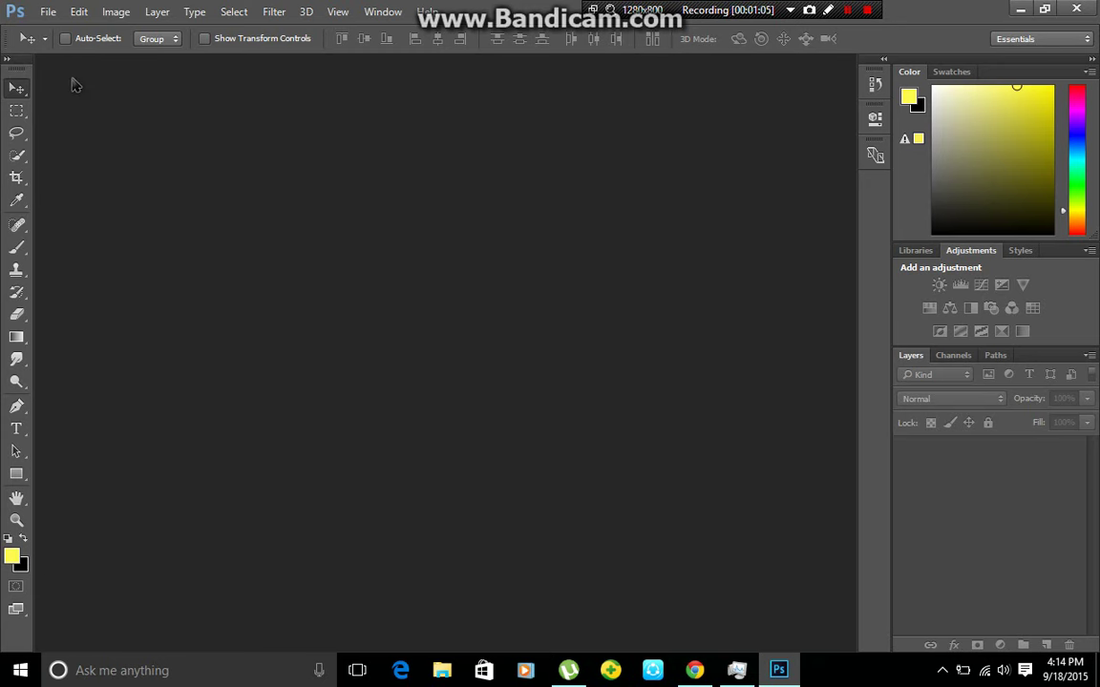
left_click(50, 12)
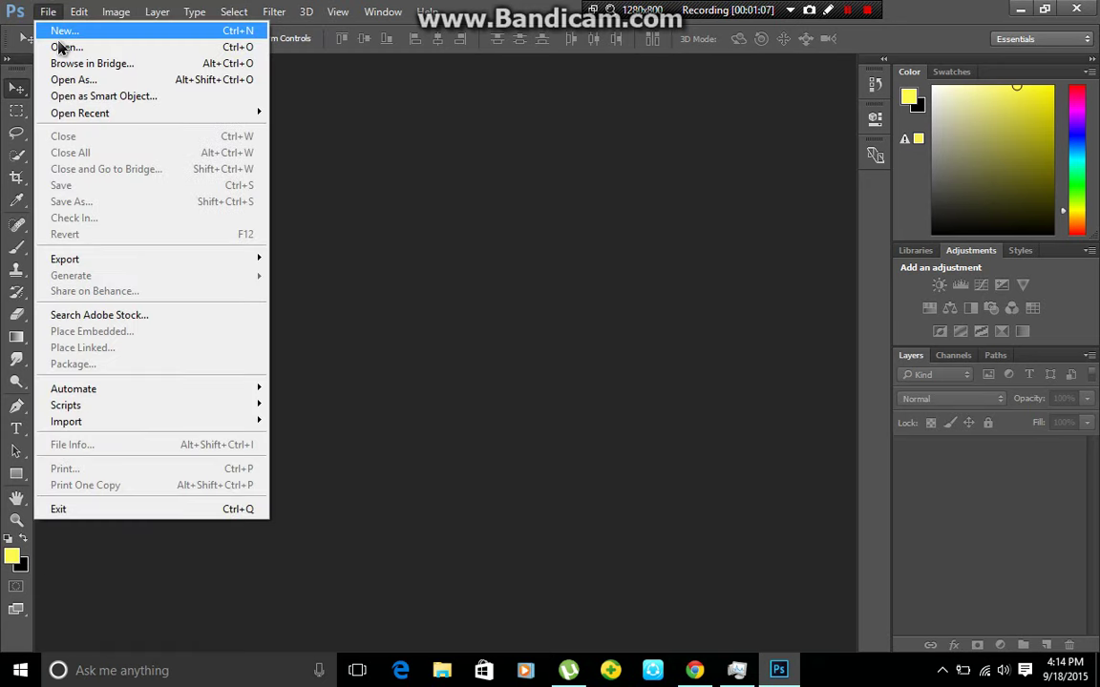
left_click(55, 45)
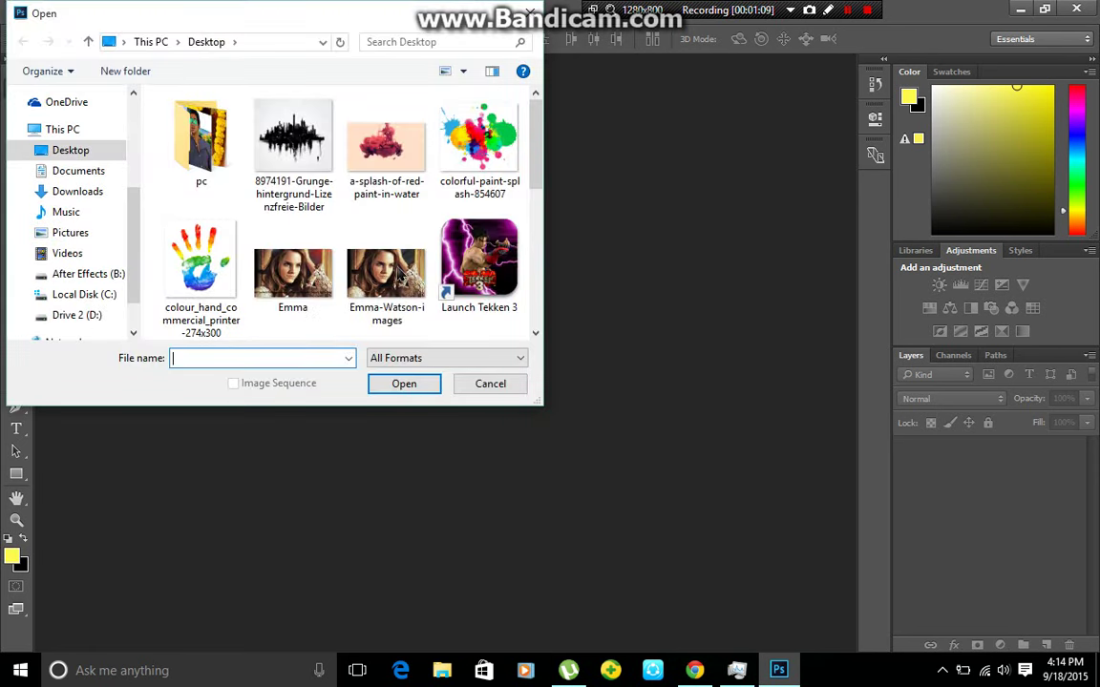
left_click(405, 274)
left_click(404, 384)
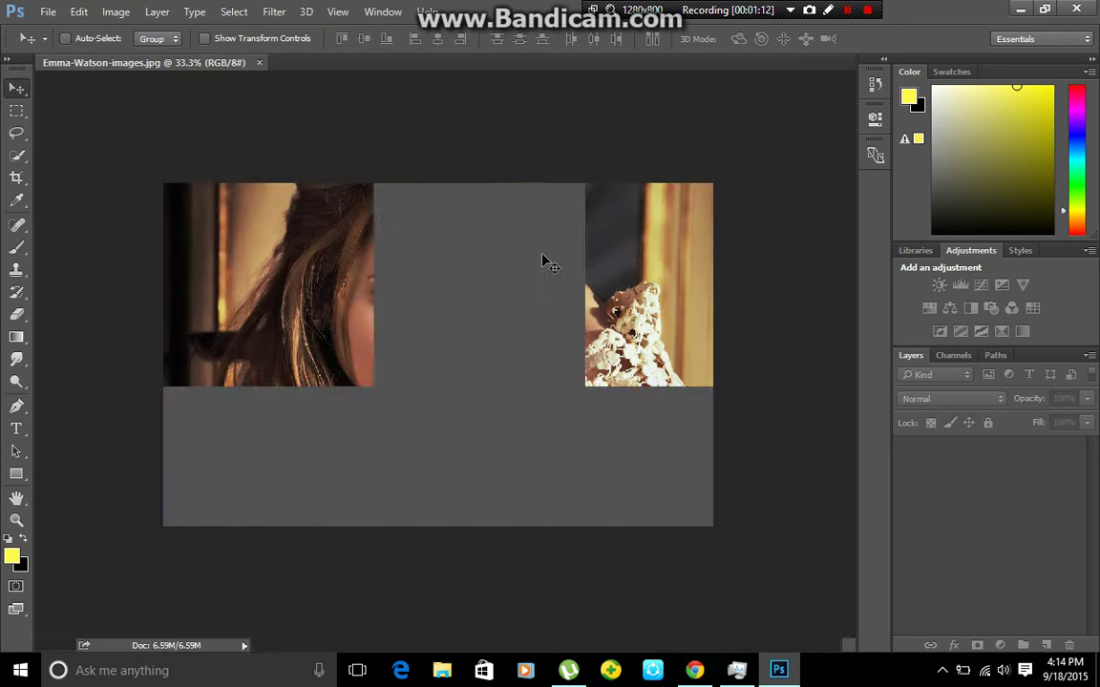
- Apply Filter > Noise > GREYCstoration with Strength 1111, previewing the face and eye
left_click(272, 12)
left_click(272, 12)
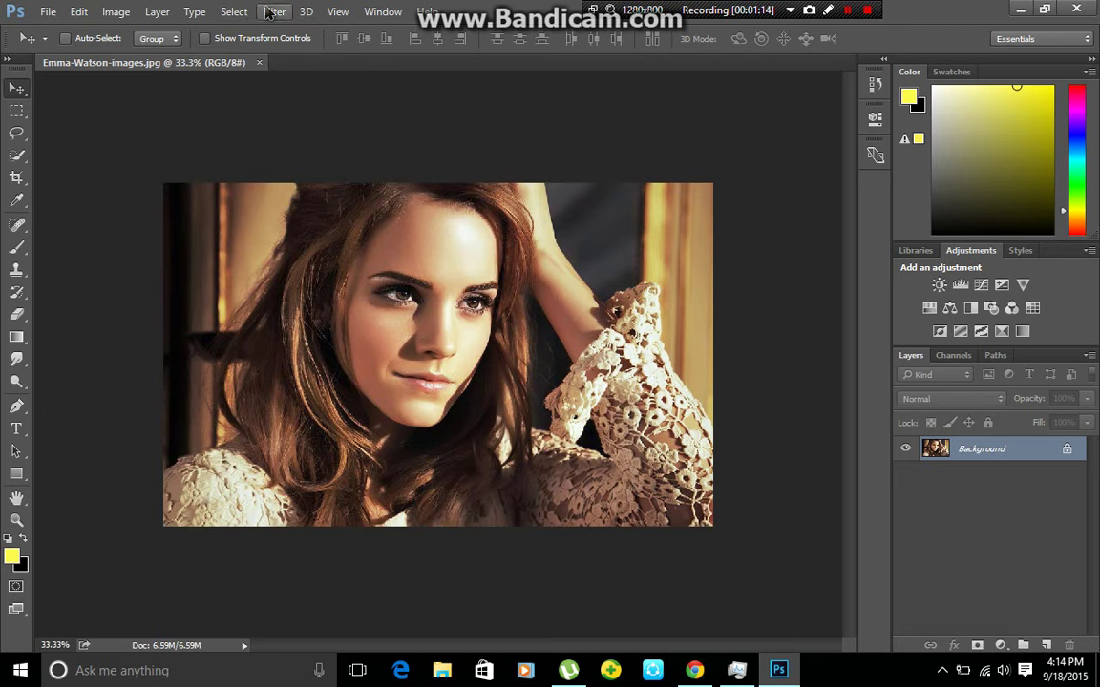
left_click(272, 11)
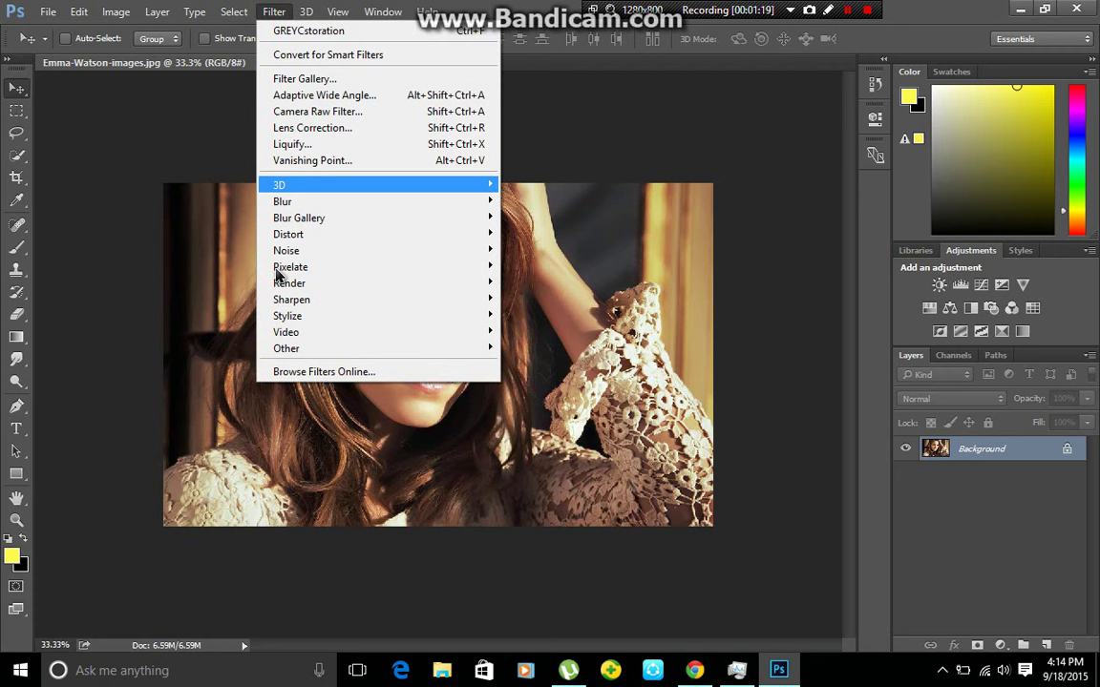
mouse_move(320, 250)
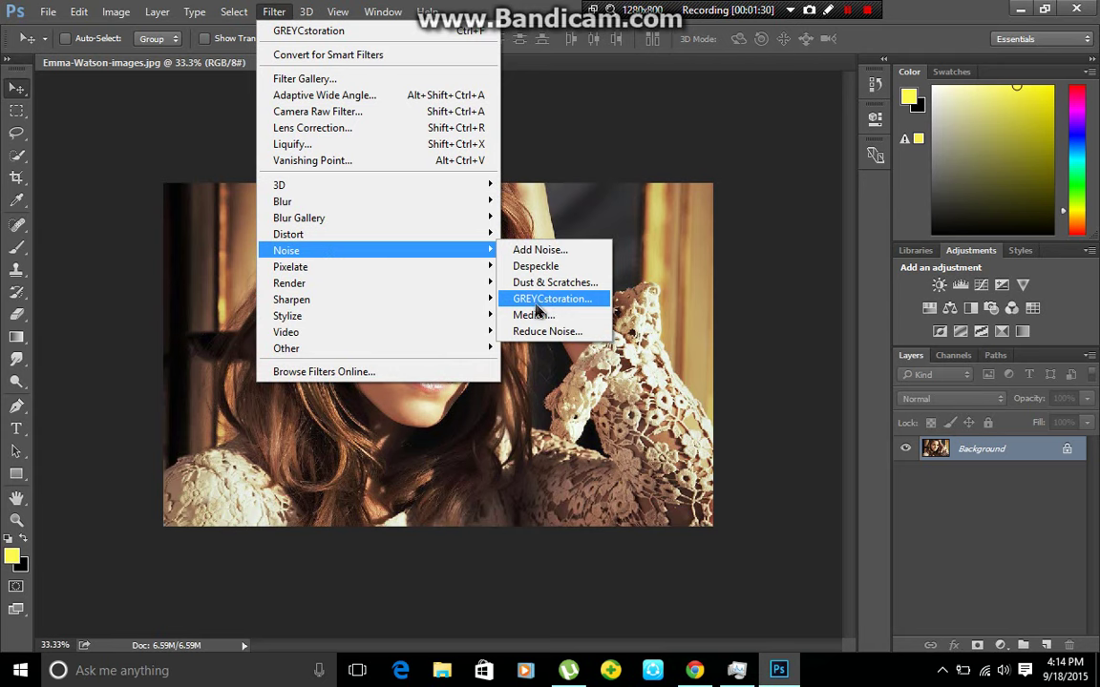
left_click(537, 304)
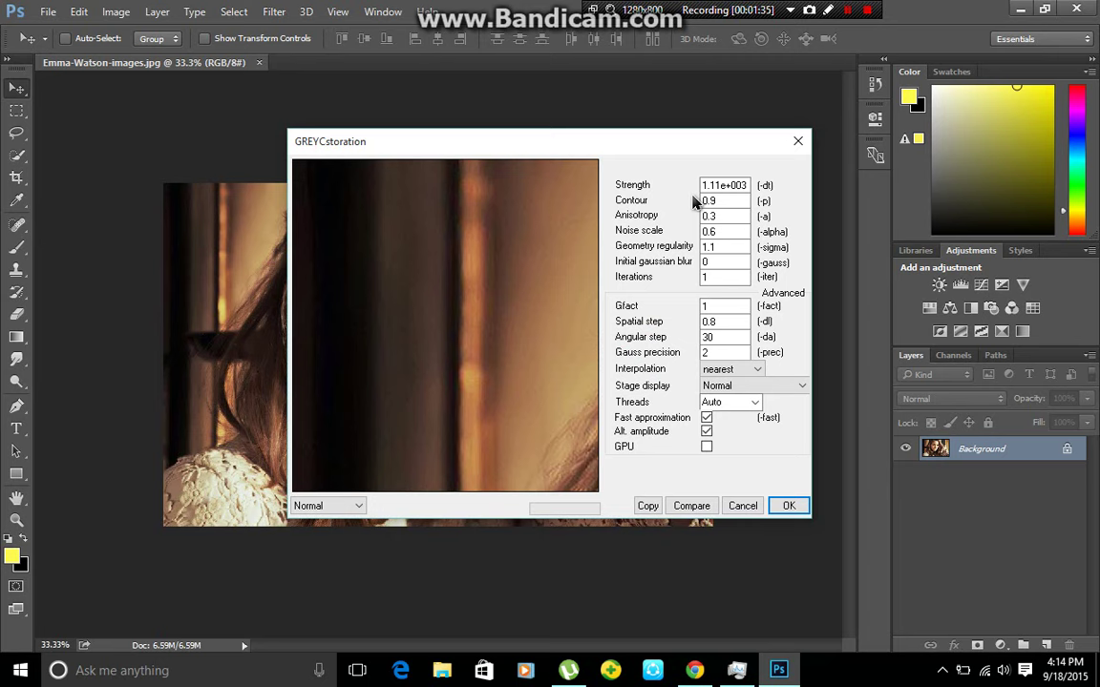
left_click_drag(461, 356, 455, 319)
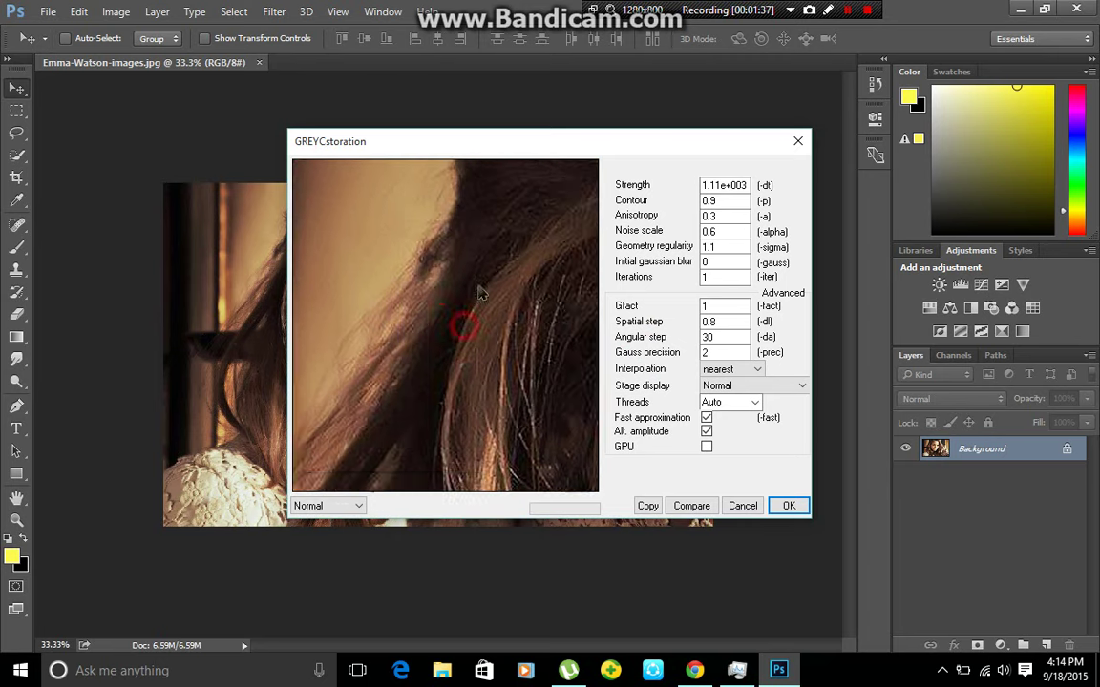
left_click(735, 185)
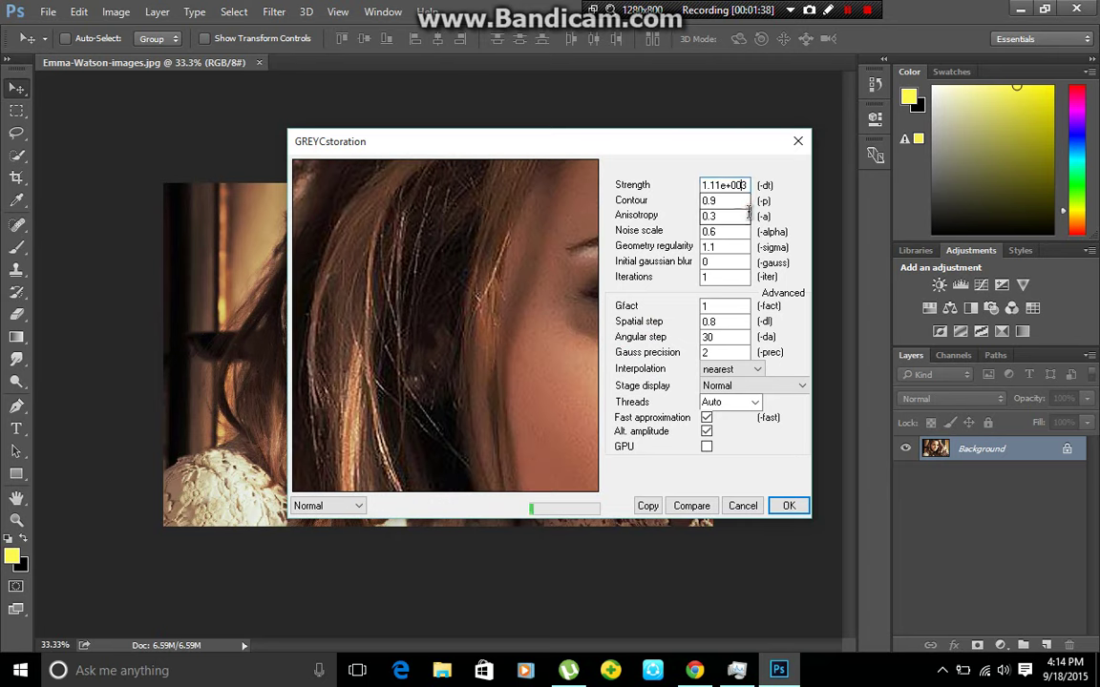
key("ctrl+a")
key("BackSpace")
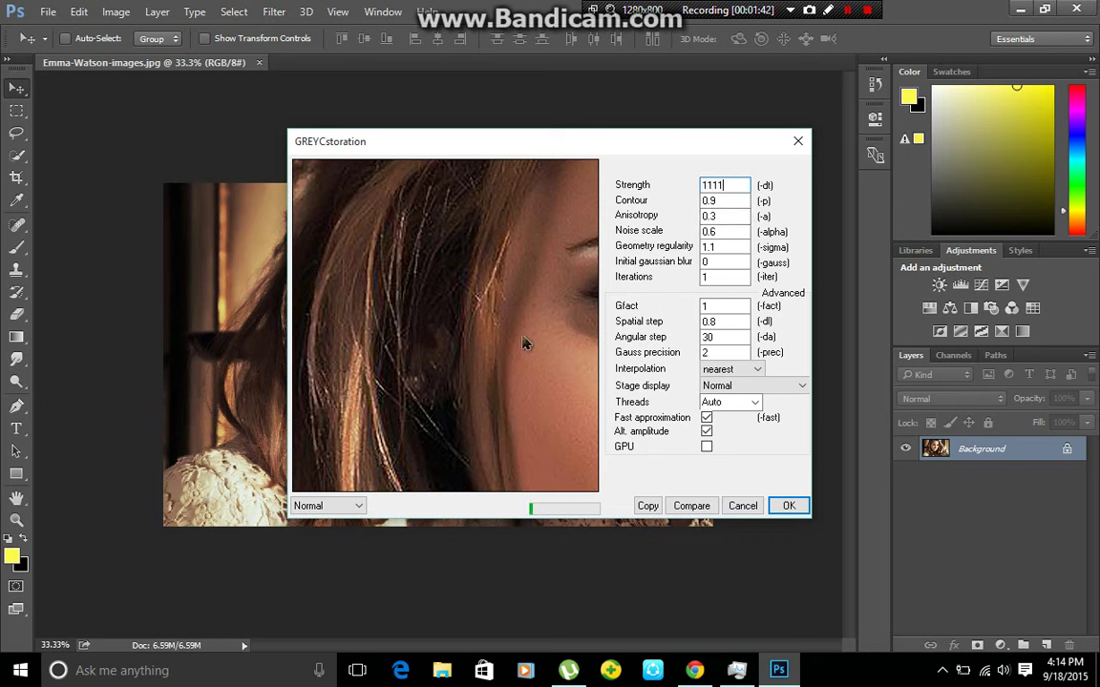
left_click_drag(515, 320, 336, 250)
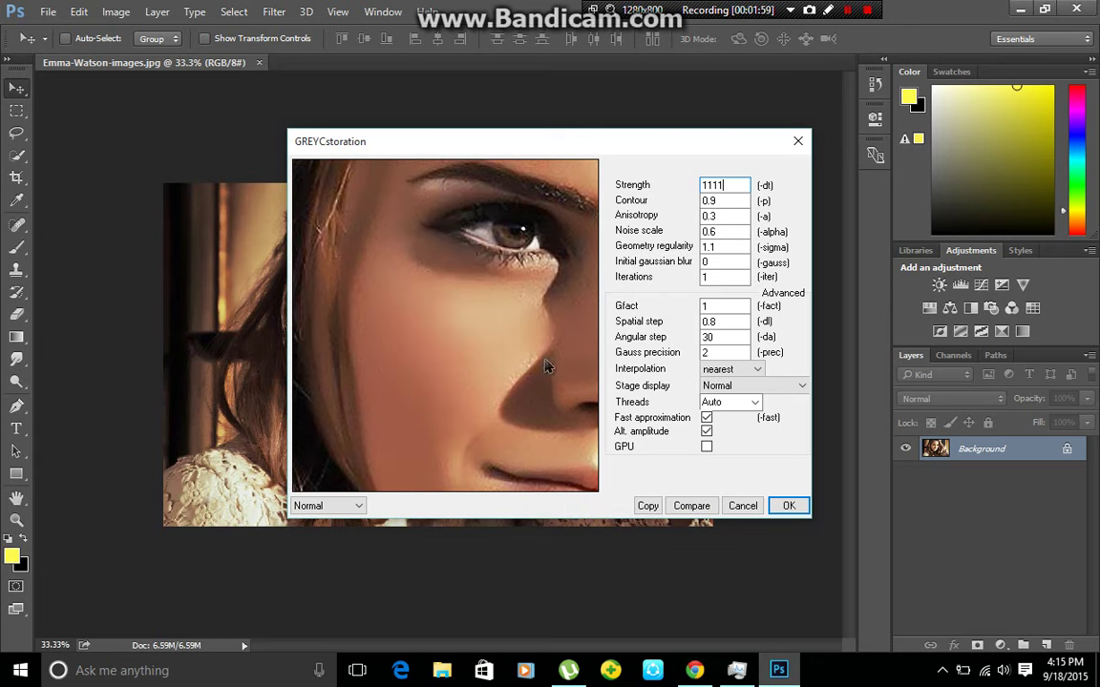
left_click(784, 505)
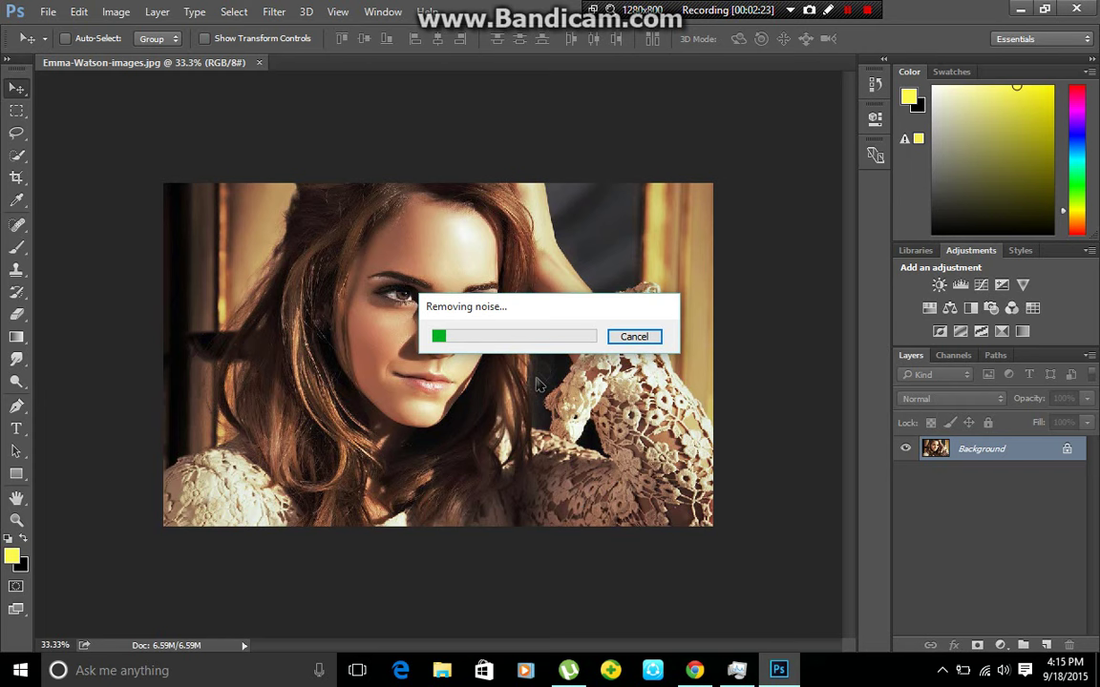
- Wait for the Removing noise progress to finish so the portrait appears smoothed
left_click(847, 9)
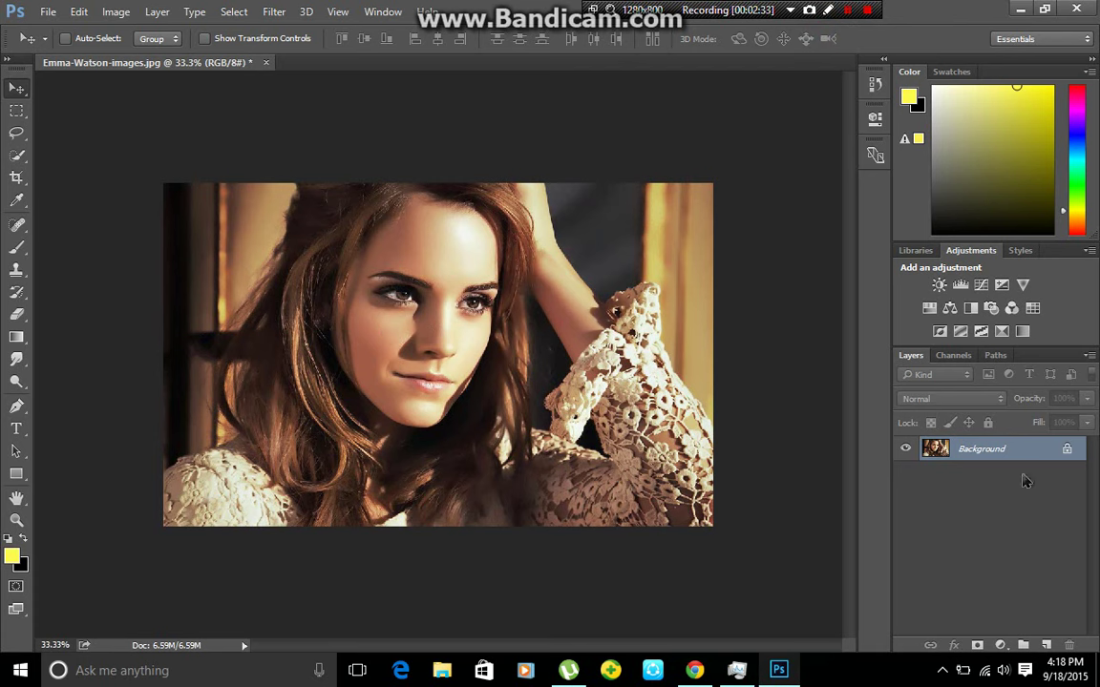
- Zoom the portrait to 50% and scroll horizontally to center the face
key("ctrl")
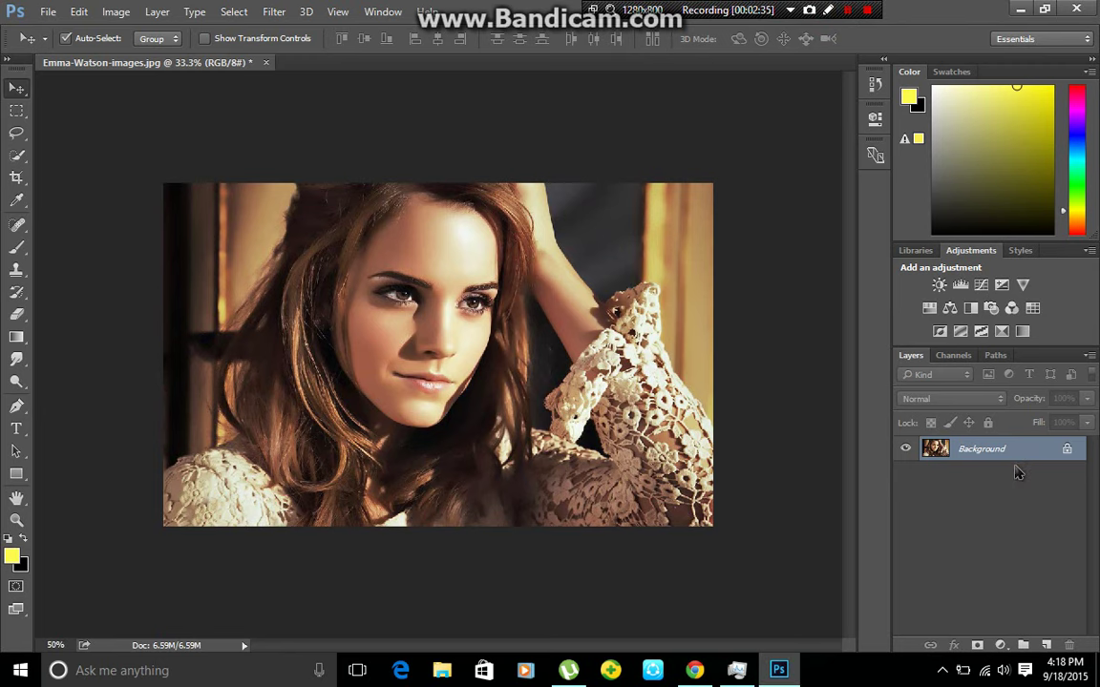
key("ctrl+plus")
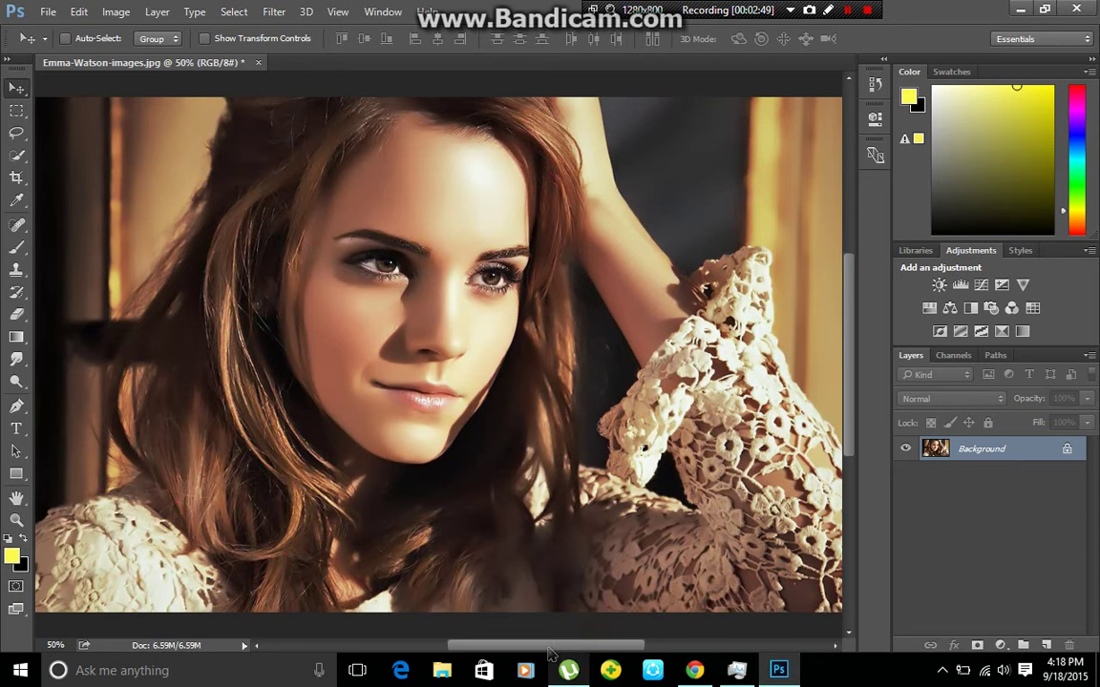
left_click_drag(589, 645, 551, 653)
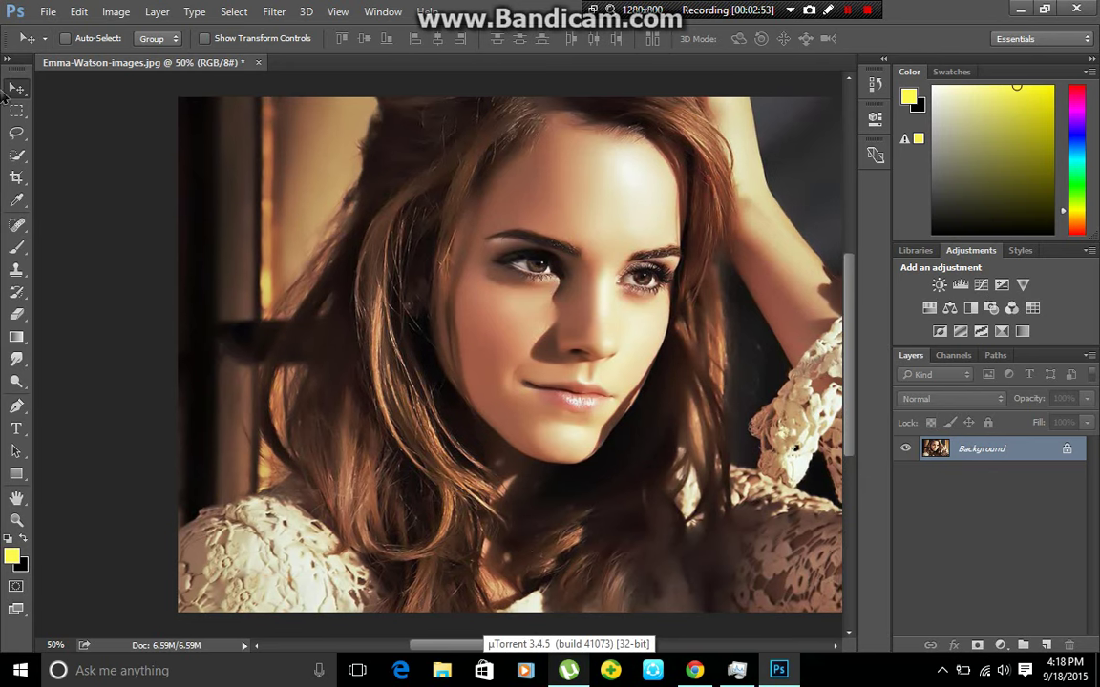
- Switch to the Smudge Tool from the blur tool group
left_click(16, 359)
right_click(16, 359)
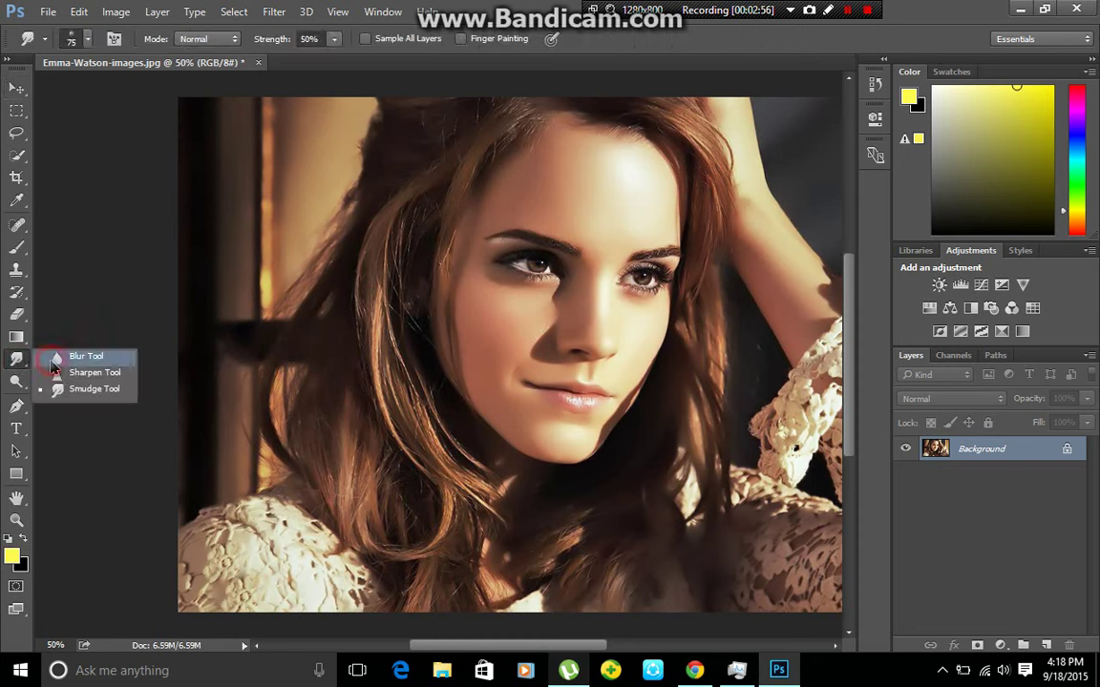
left_click(47, 326)
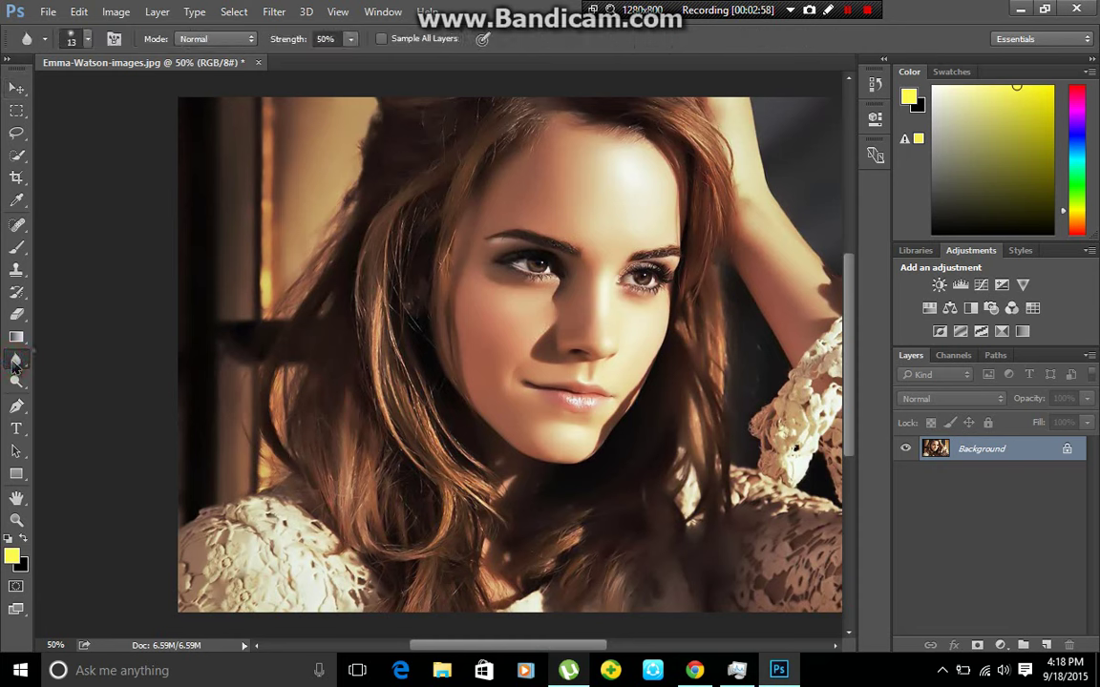
right_click(14, 364)
left_click(104, 393)
- Choose the 39 scattered brush preset and set its size to 79 px
right_click(405, 254)
left_click(403, 362)
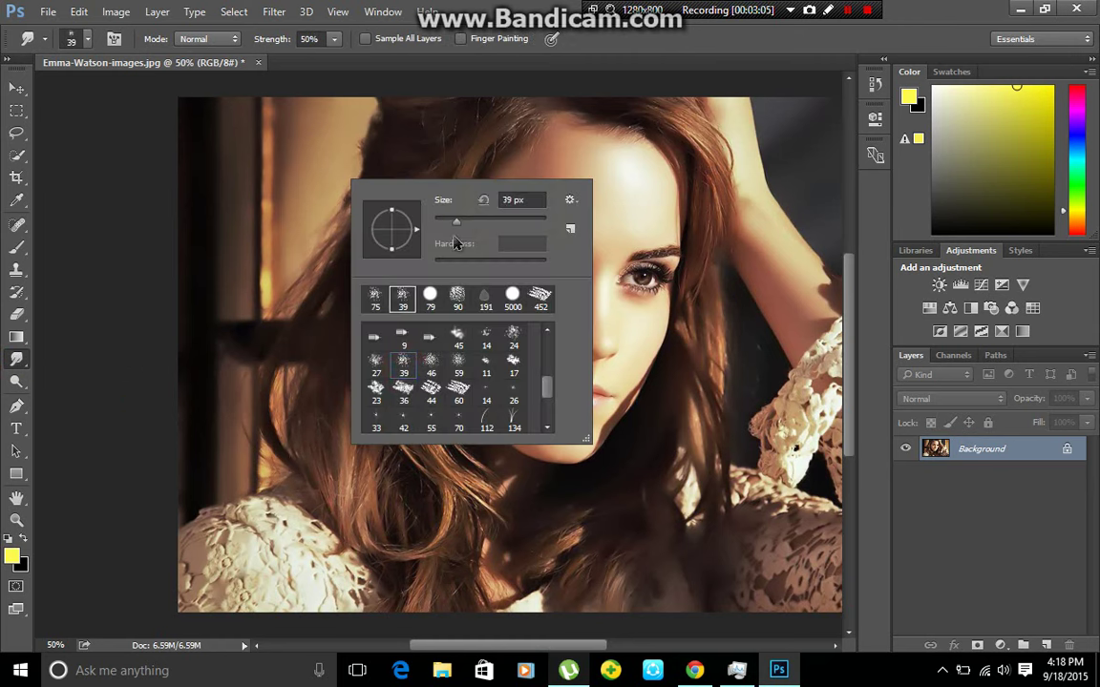
left_click_drag(456, 230, 483, 229)
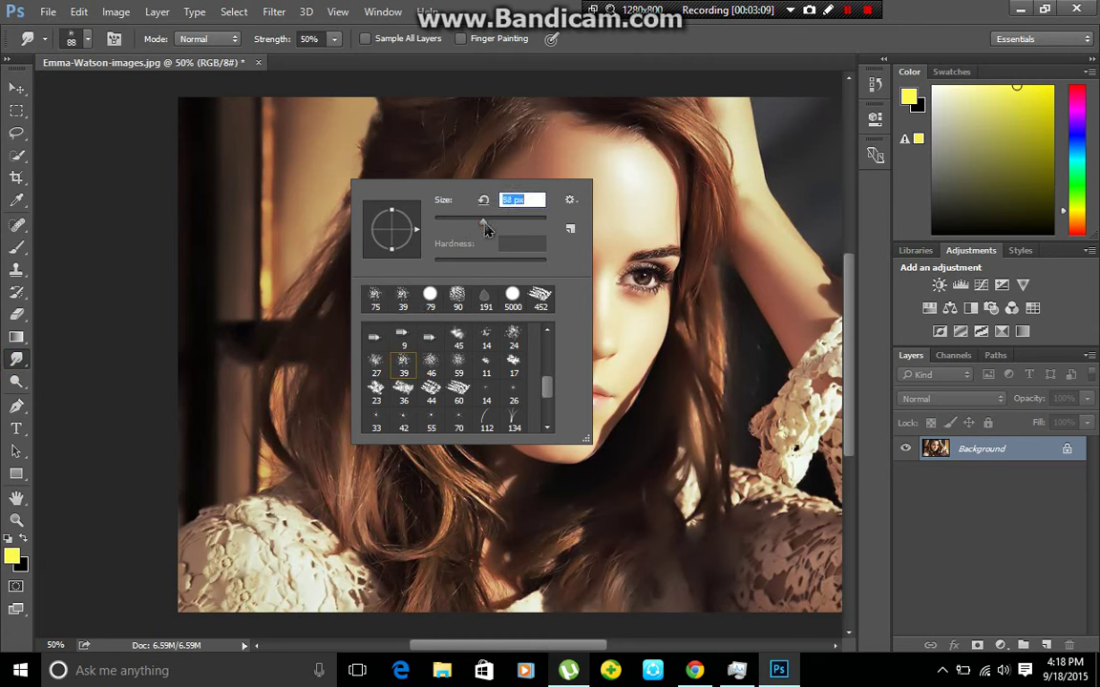
left_click(483, 222)
left_click_drag(501, 225, 504, 225)
left_click(449, 113)
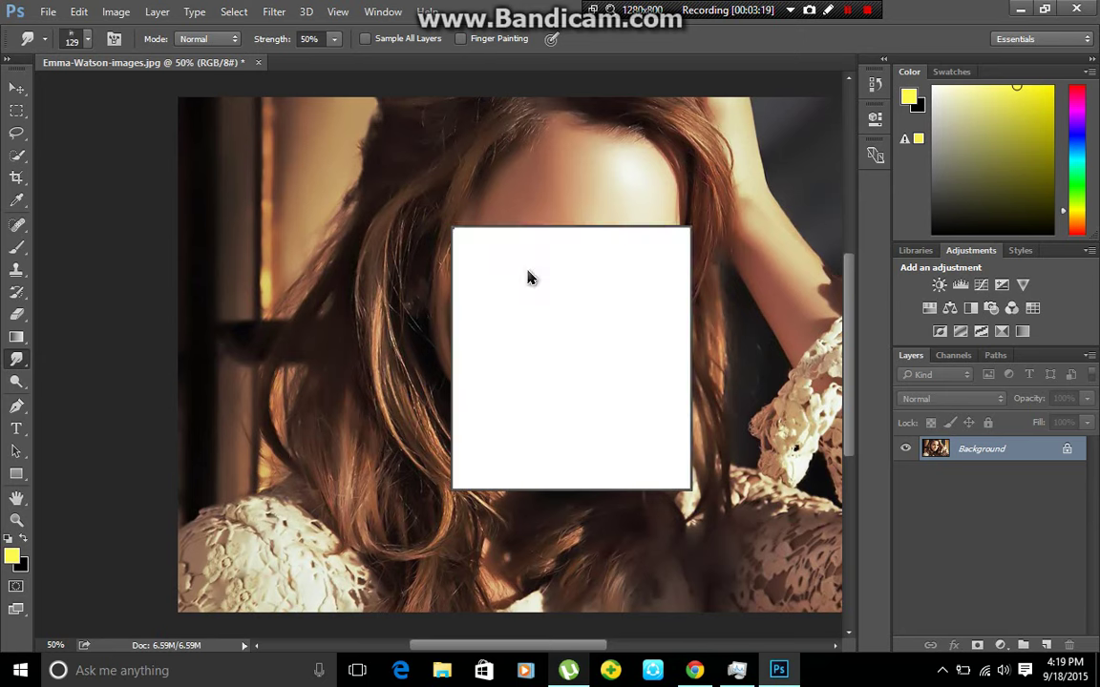
left_click_drag(602, 277, 579, 272)
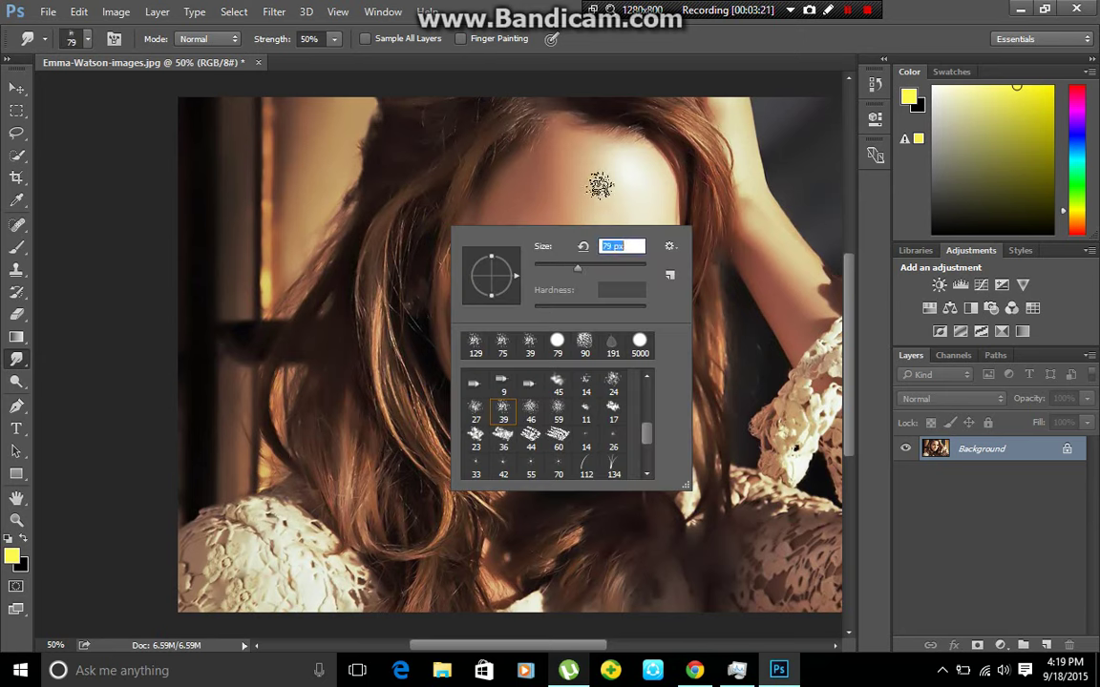
key("Return")
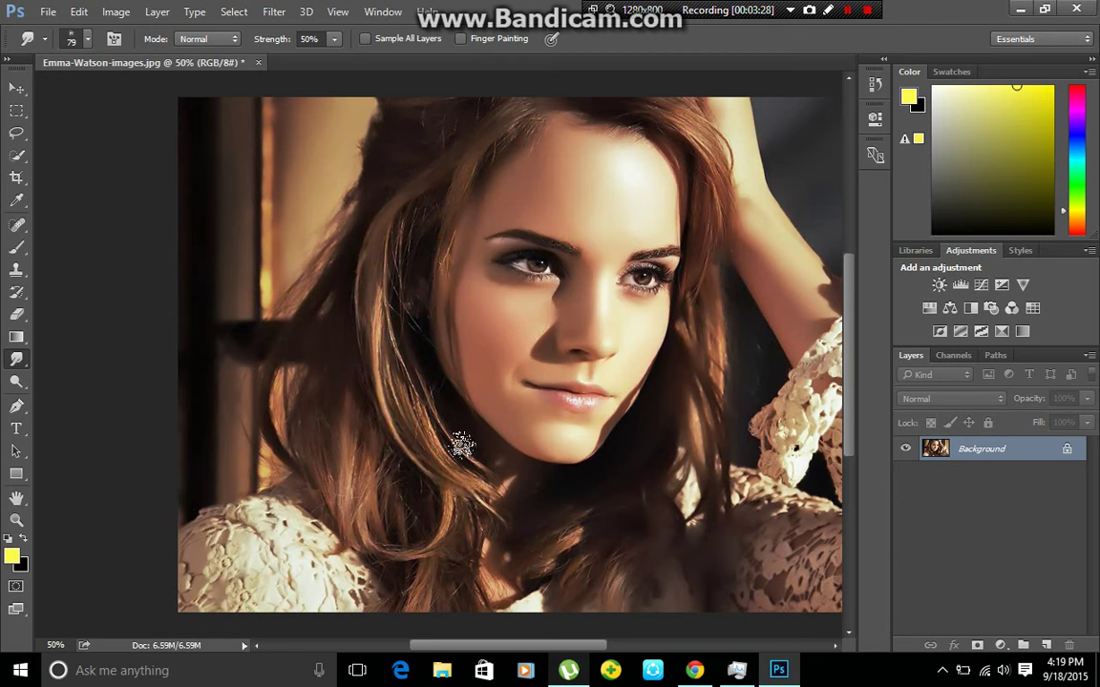
- Smudge the hair strands left of the face, above the forehead and near the temple at 50% strength
mouse_move(396, 243)
left_mouse_down()
mouse_move(382, 379)
mouse_move(435, 460)
left_mouse_up()
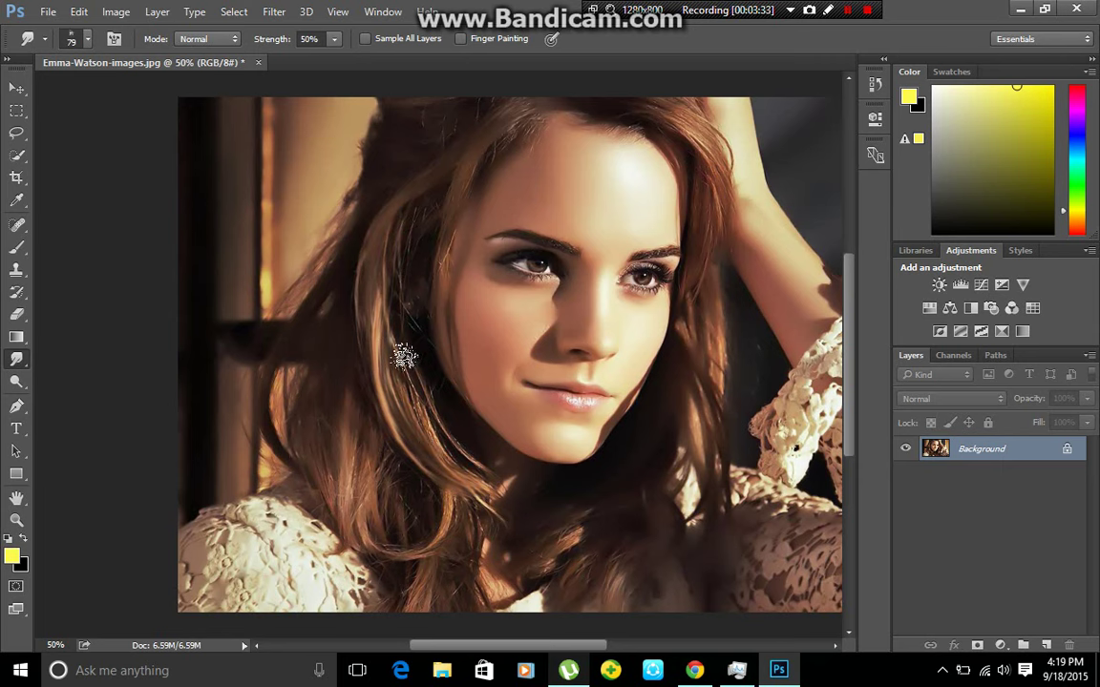
left_click_drag(400, 357, 432, 459)
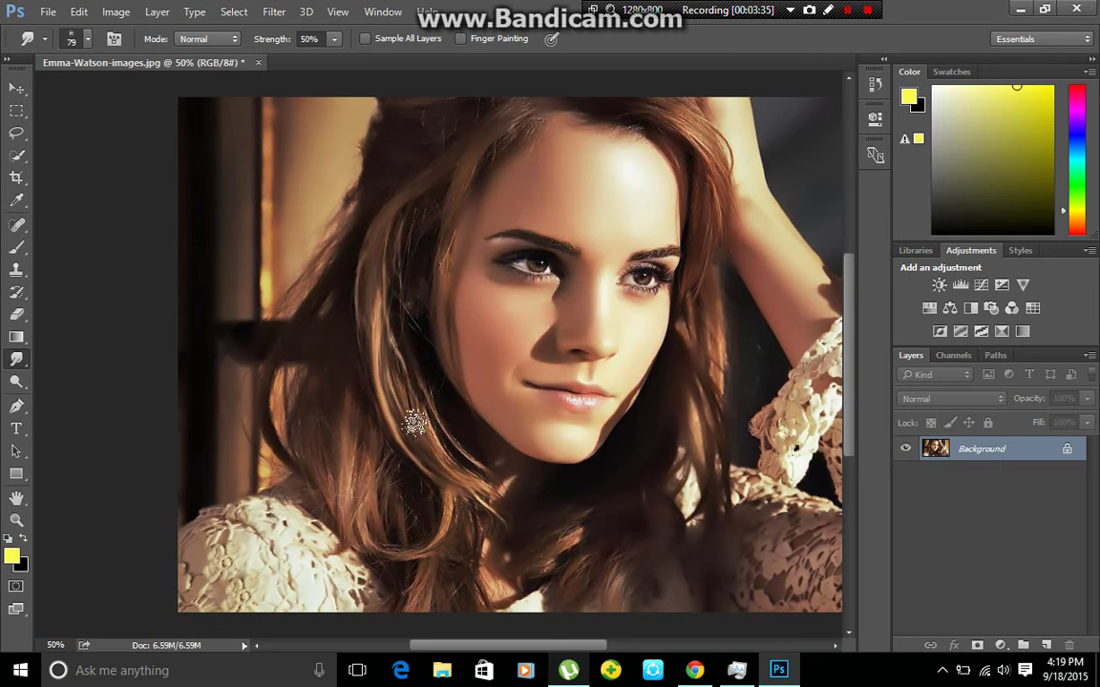
mouse_move(401, 359)
left_mouse_down()
mouse_move(417, 418)
mouse_move(455, 469)
left_mouse_up()
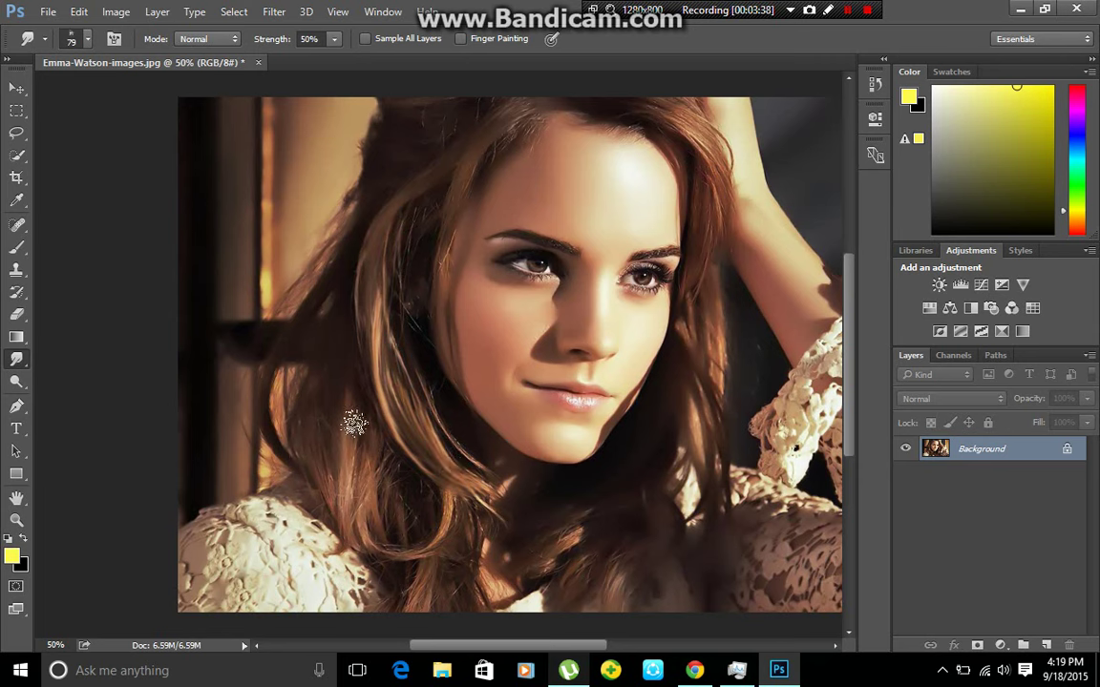
left_click_drag(349, 394, 347, 480)
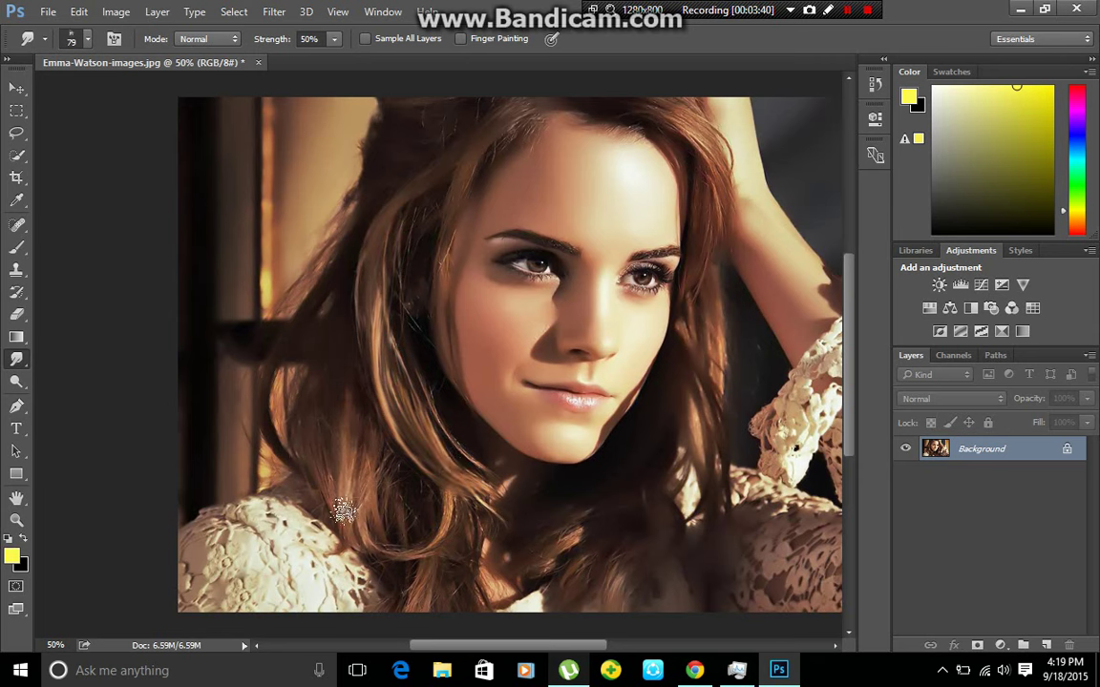
mouse_move(372, 442)
left_mouse_down()
mouse_move(361, 497)
mouse_move(369, 537)
left_mouse_up()
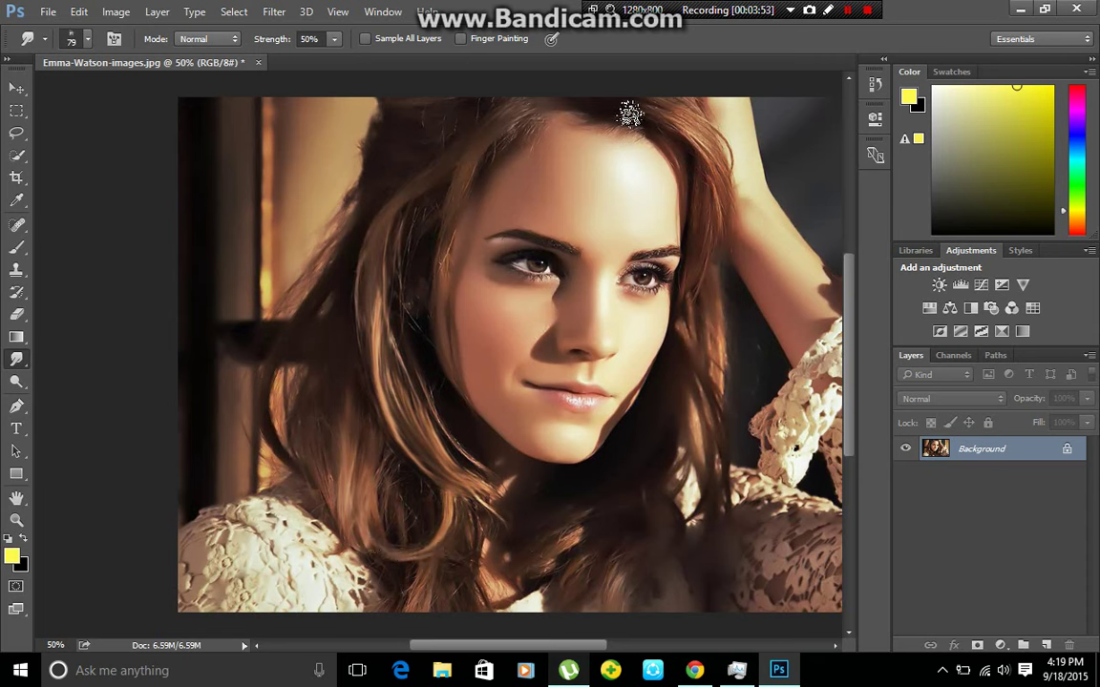
mouse_move(638, 113)
left_mouse_down()
mouse_move(701, 134)
mouse_move(719, 170)
mouse_move(718, 222)
mouse_move(702, 189)
mouse_move(687, 277)
mouse_move(731, 352)
mouse_move(711, 290)
mouse_move(711, 373)
mouse_move(684, 355)
mouse_move(715, 441)
mouse_move(701, 512)
left_mouse_up()
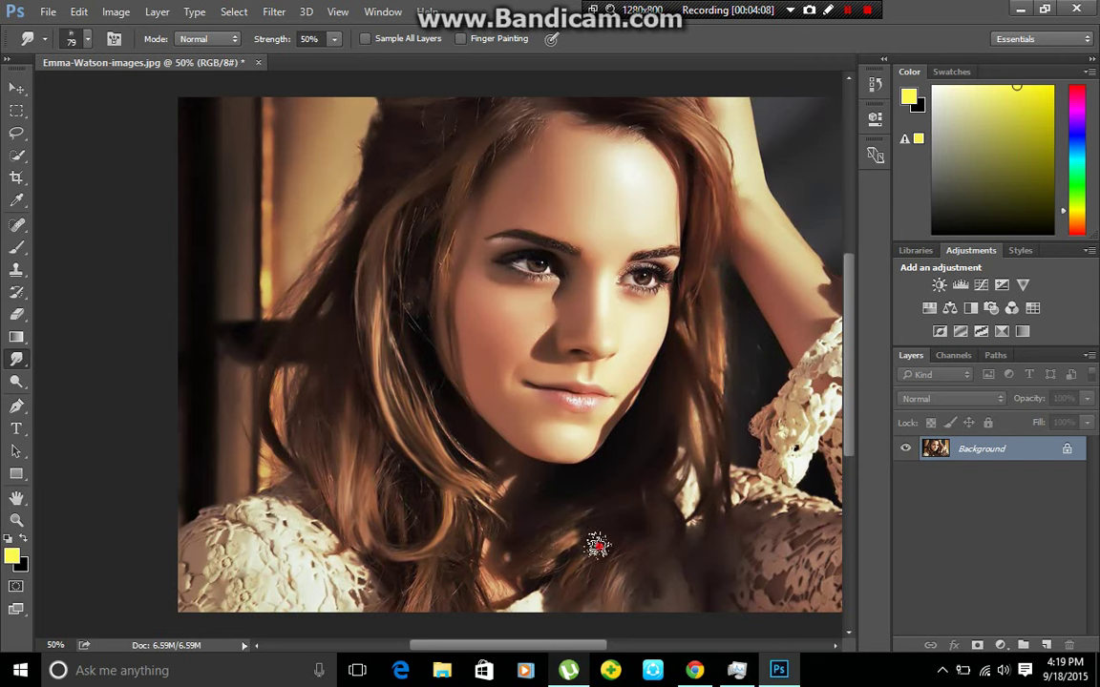
left_click(621, 571)
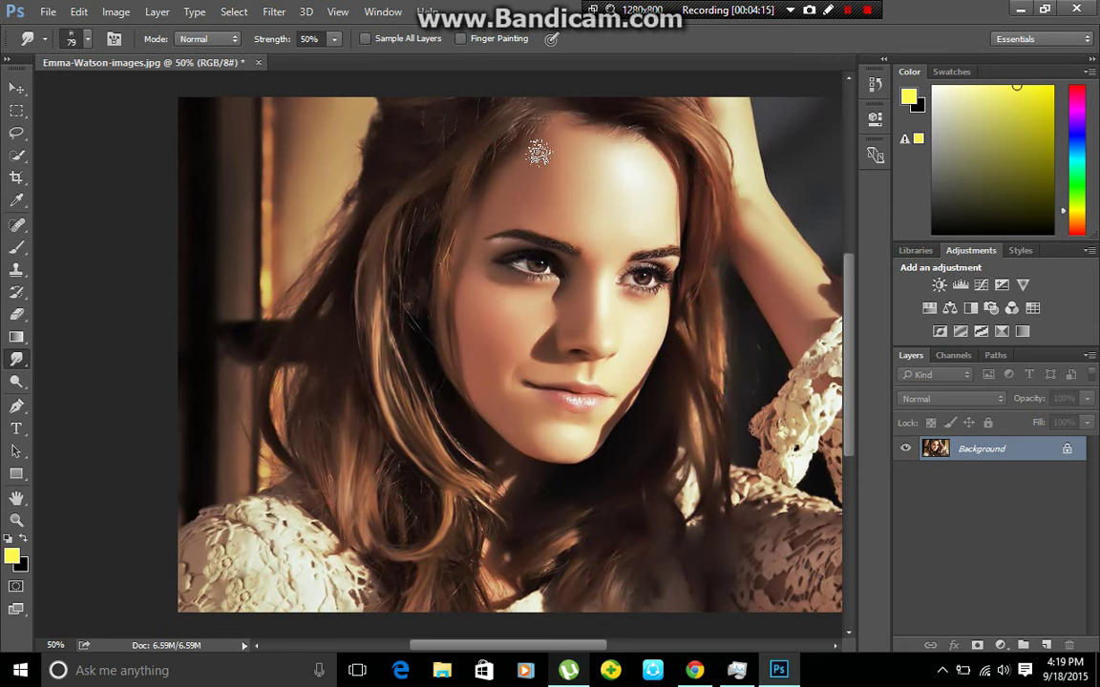
scroll(735, 220, "up", 2)
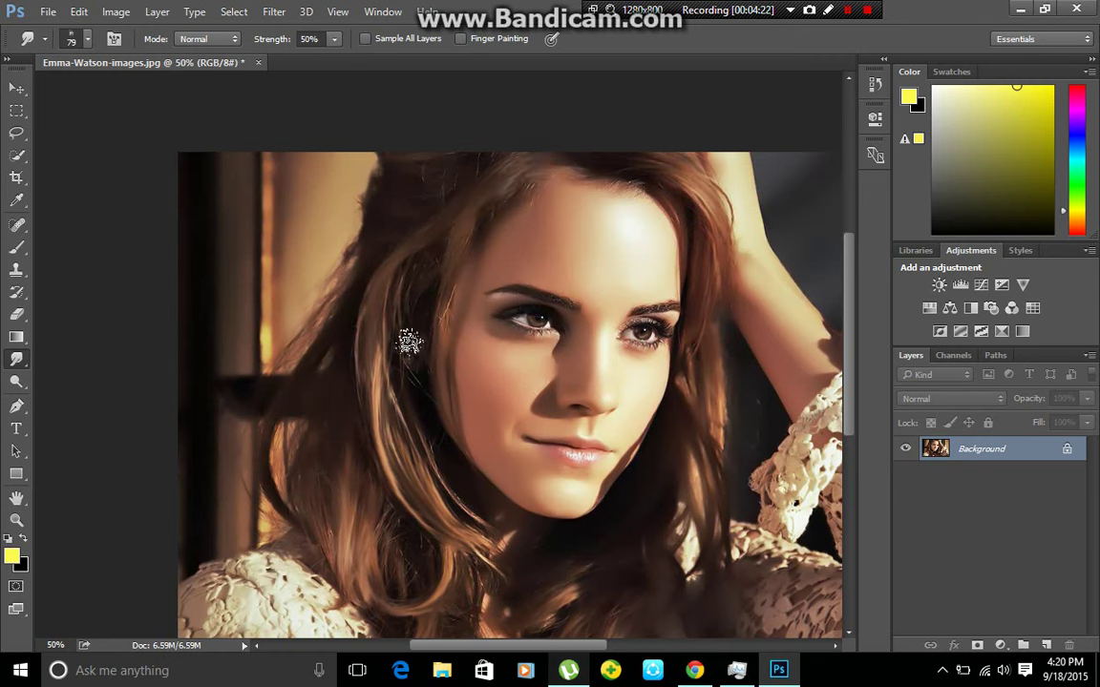
left_click_drag(420, 269, 407, 294)
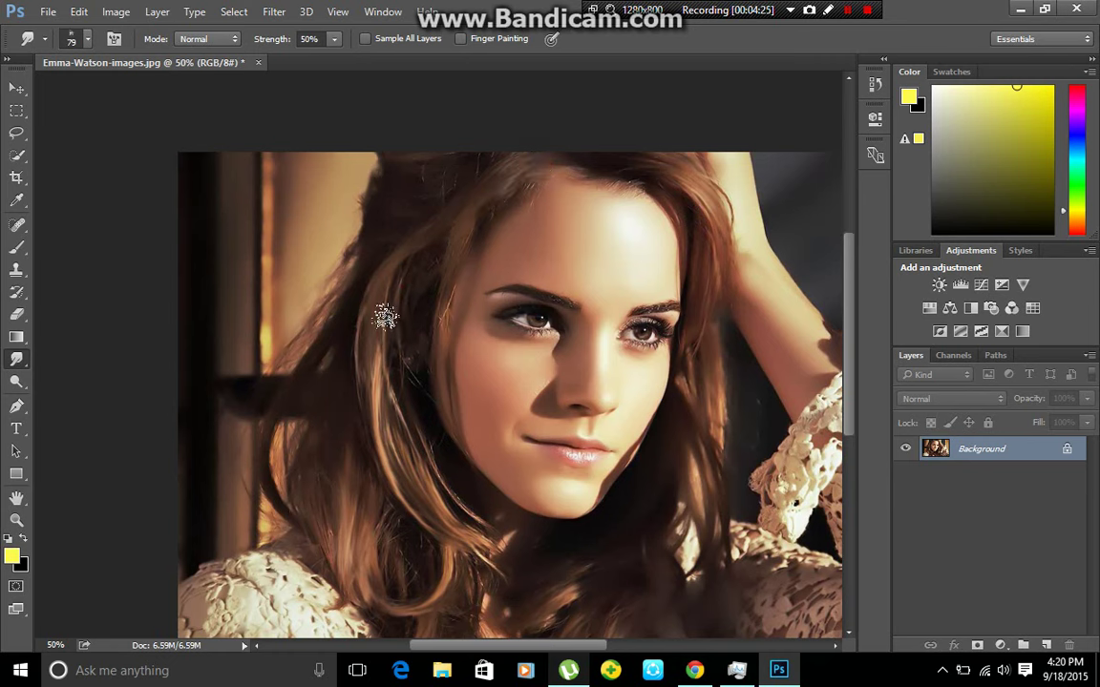
mouse_move(468, 165)
left_mouse_down()
mouse_move(381, 169)
mouse_move(400, 192)
mouse_move(437, 198)
left_mouse_up()
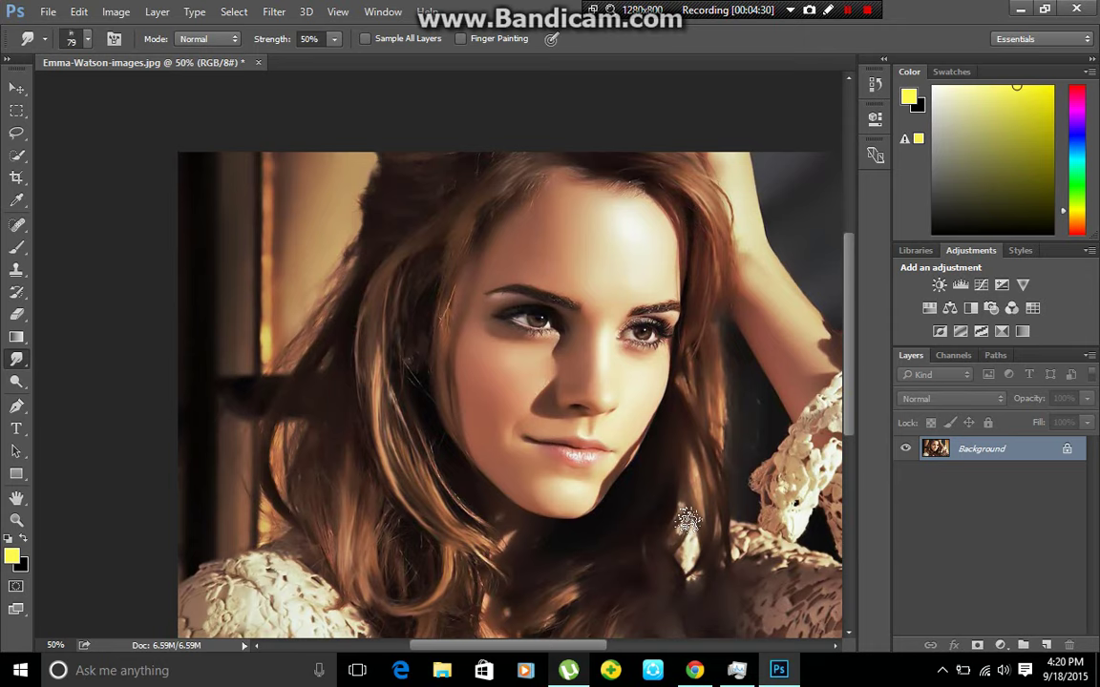
- At 66.7% zoom, smudge the hair edge by the left temple, then zoom back out
scroll(618, 468, "down", 3)
scroll(619, 645, "right", 5)
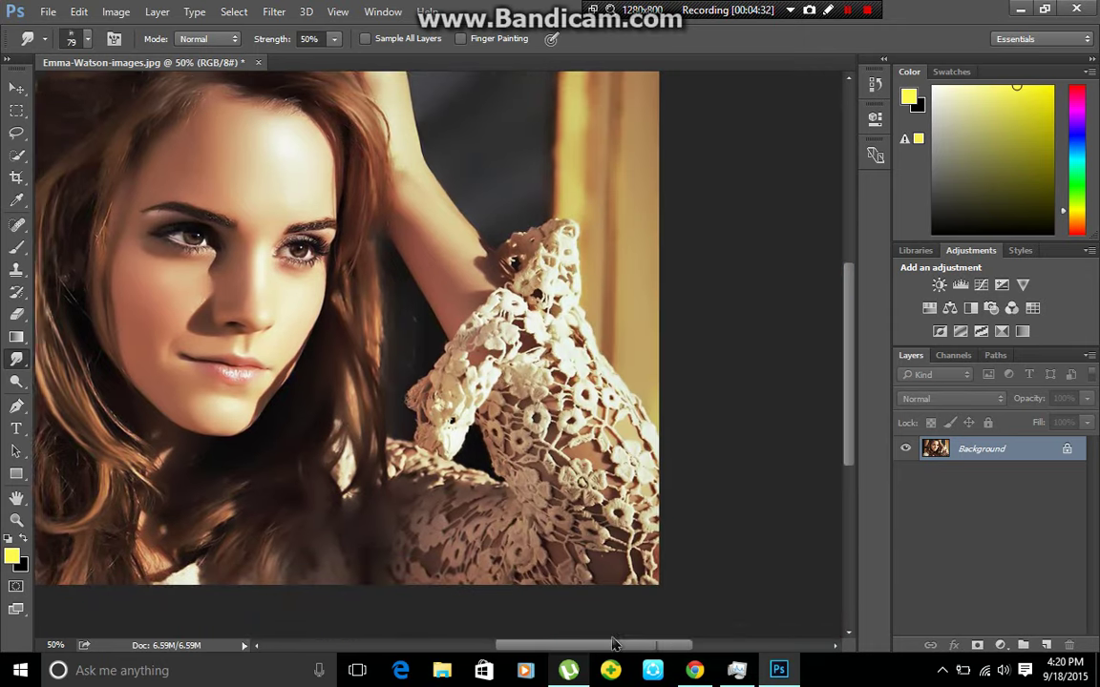
scroll(459, 326, "up", 3)
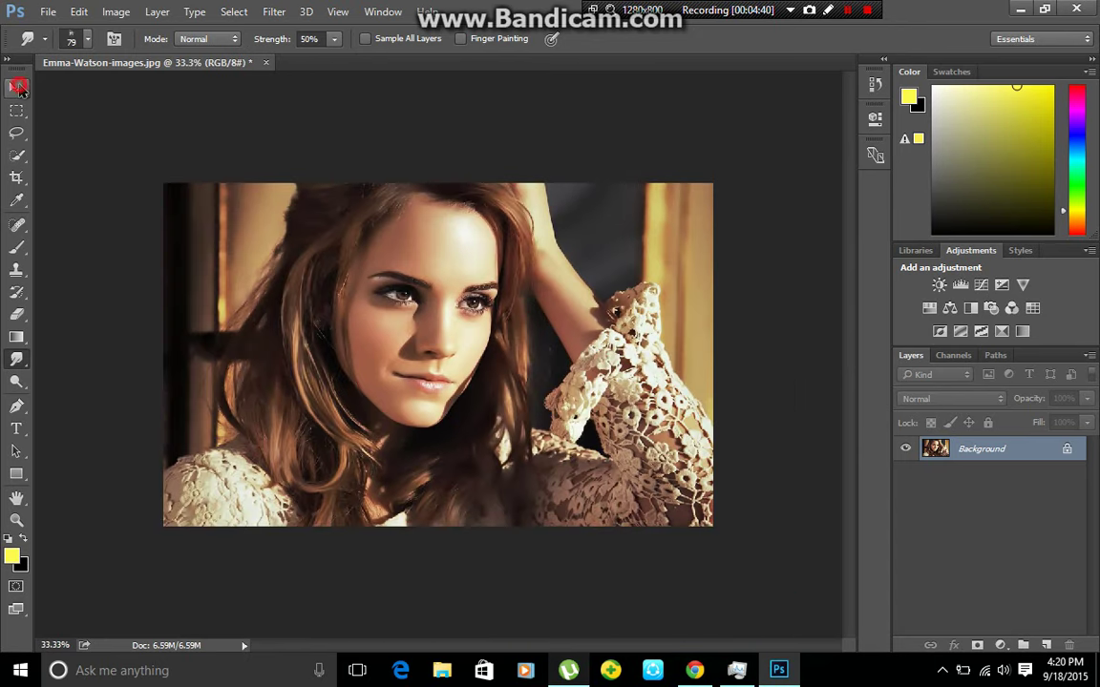
left_click(16, 87)
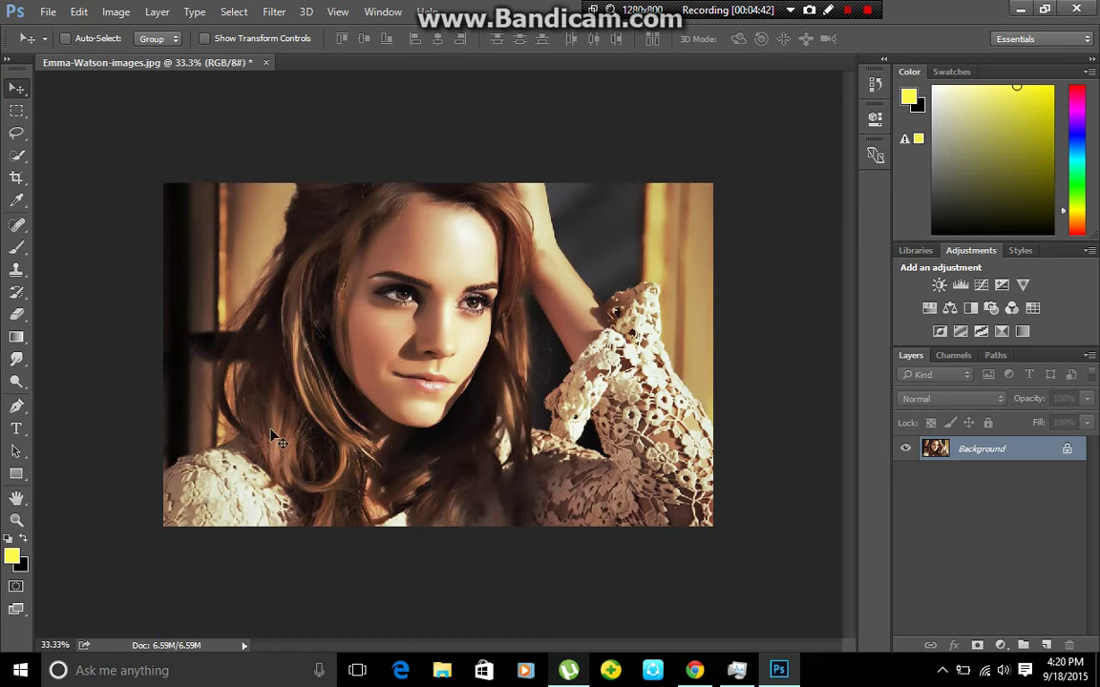
key("ctrl+plus")
key("ctrl+plus")
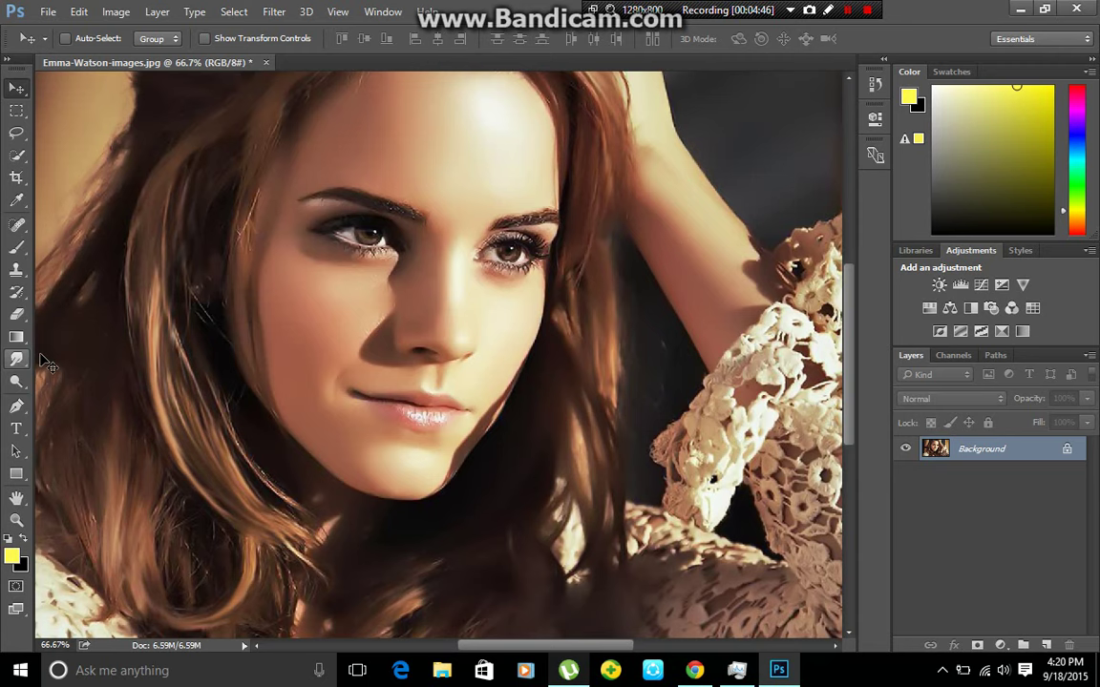
key("r")
mouse_move(266, 176)
left_mouse_down()
mouse_move(253, 179)
mouse_move(245, 257)
left_mouse_up()
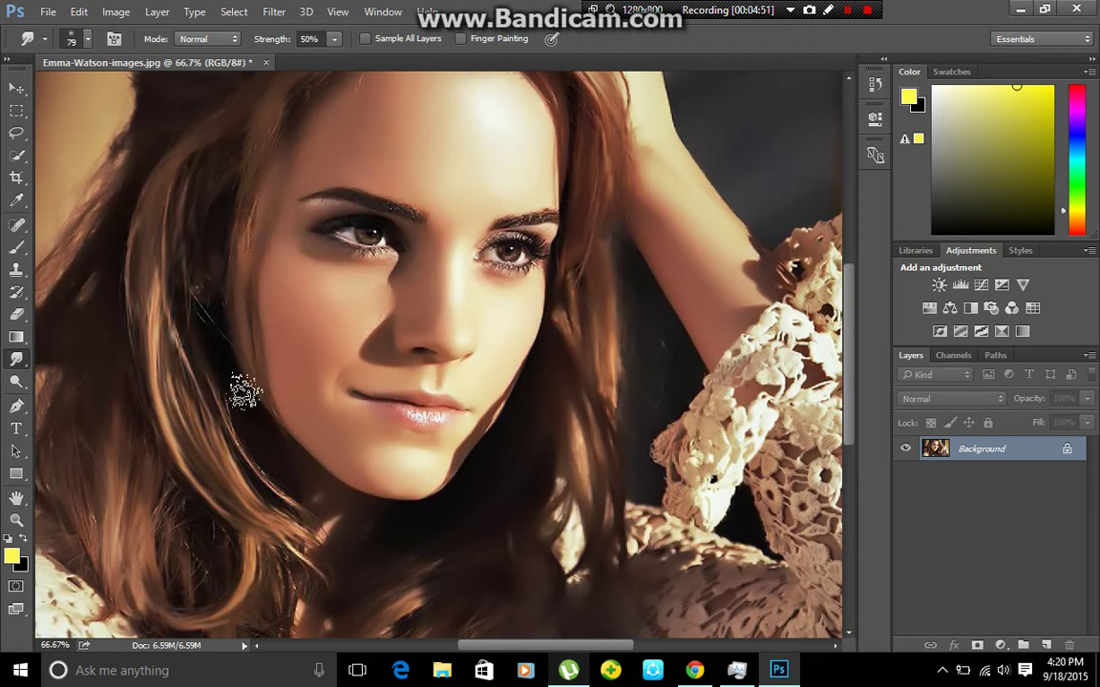
left_click_drag(253, 184, 217, 199)
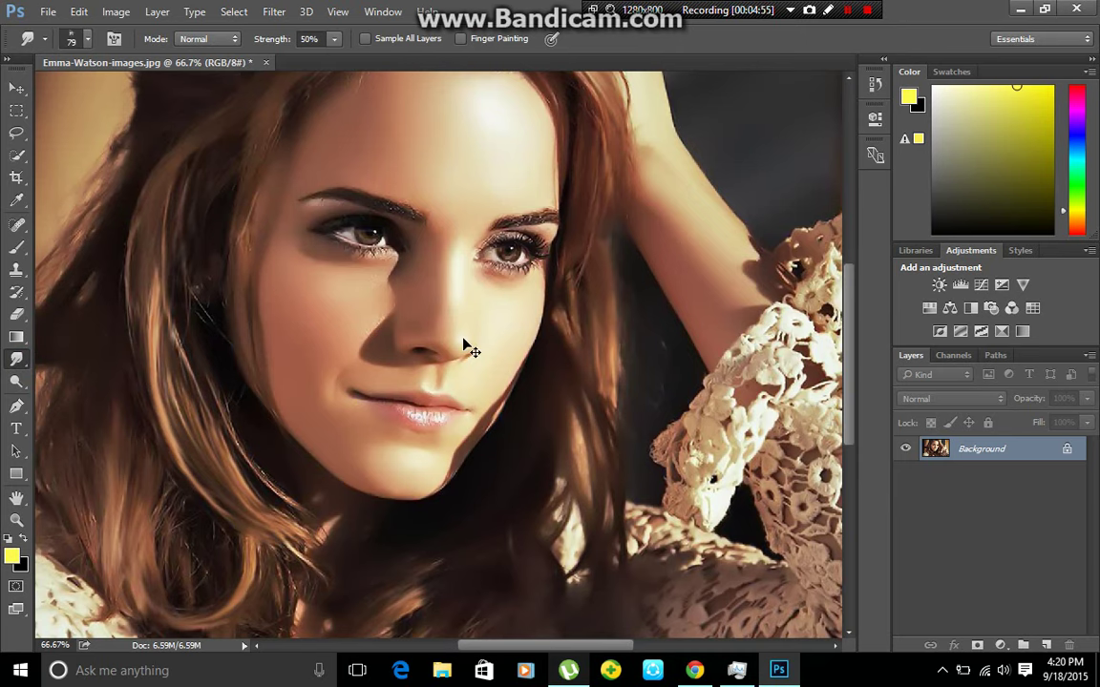
key("ctrl+minus")
key("ctrl+minus")
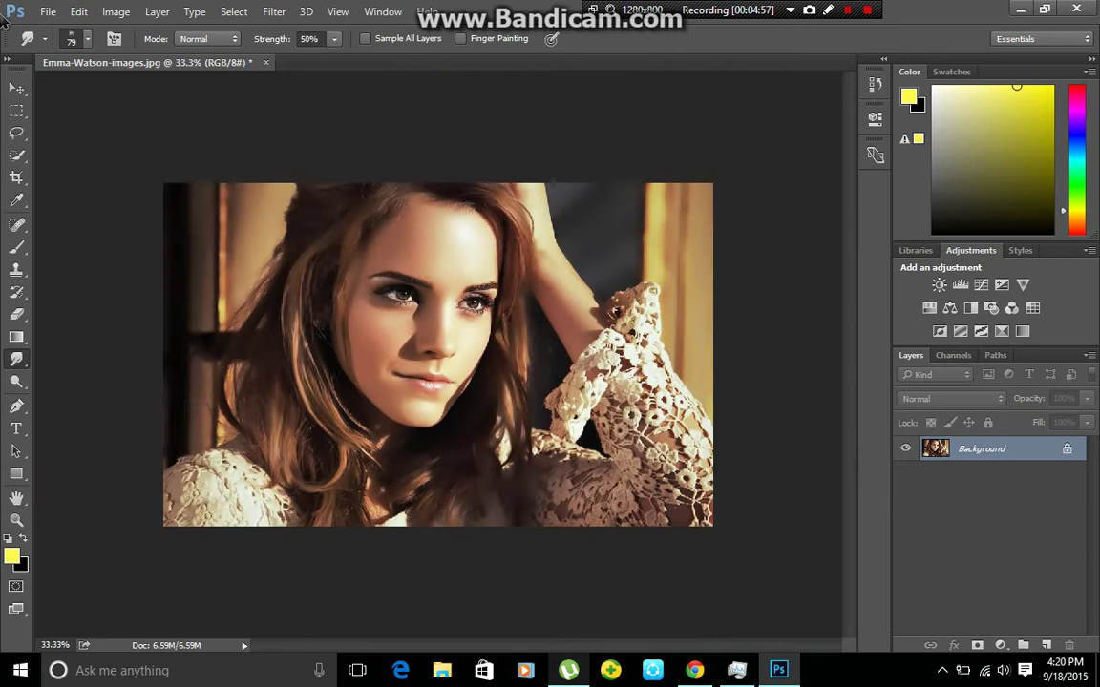
- Duplicate the Background layer and set the foreground colour to cyan 4effe4
left_click(15, 89)
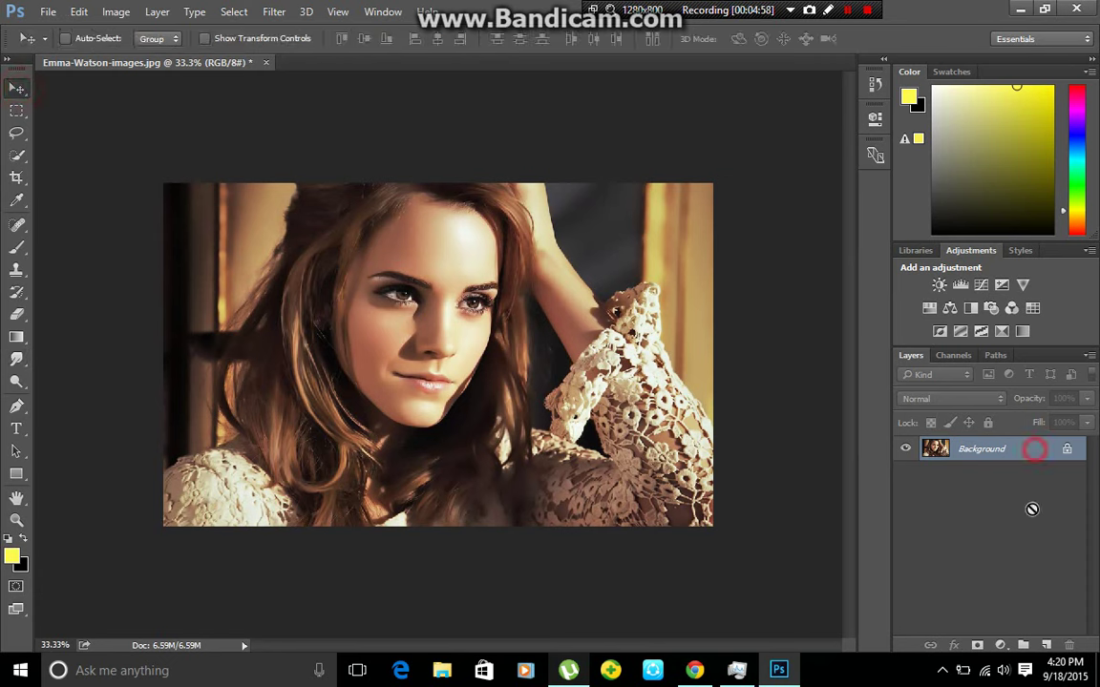
left_click_drag(1032, 509, 1047, 645)
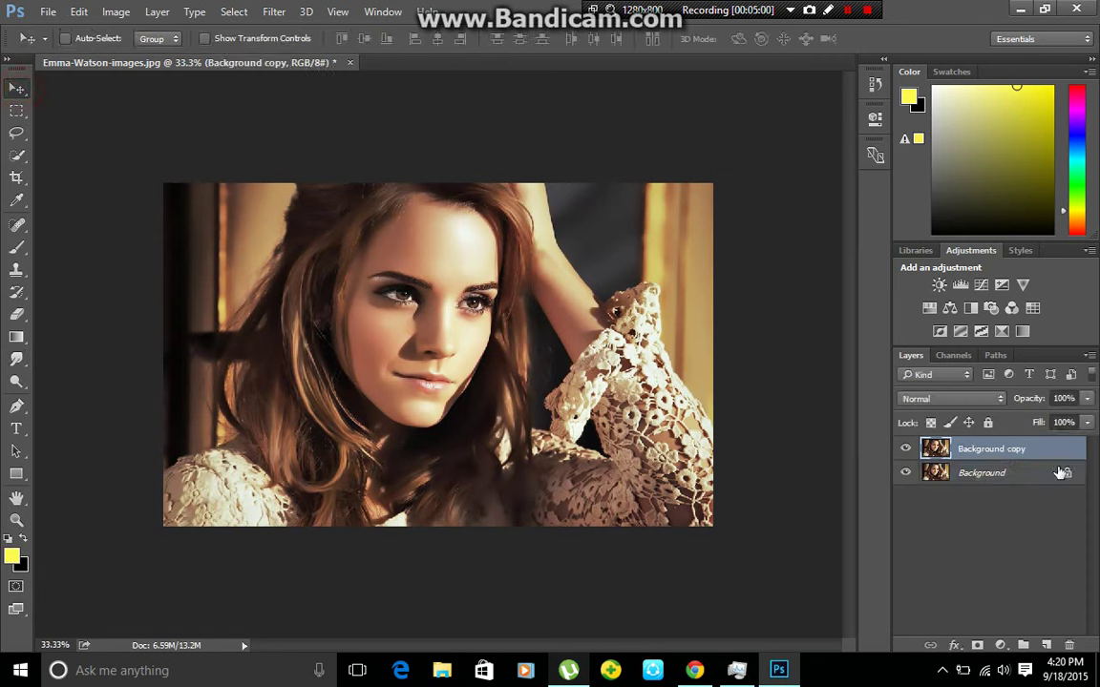
left_click(12, 558)
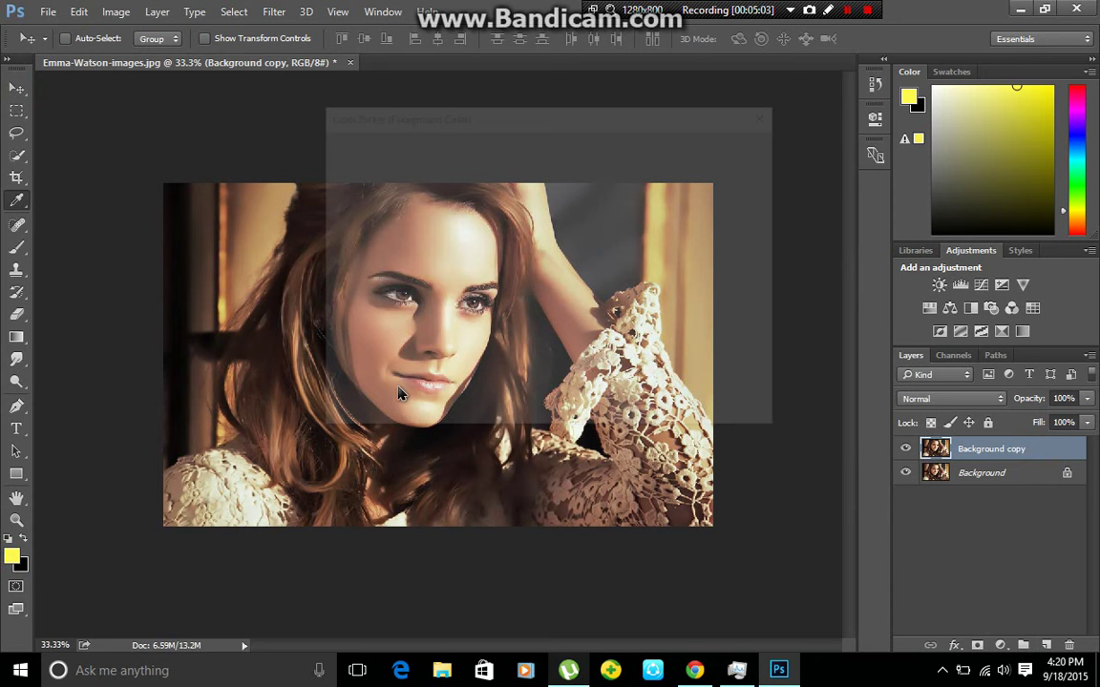
left_click(567, 296)
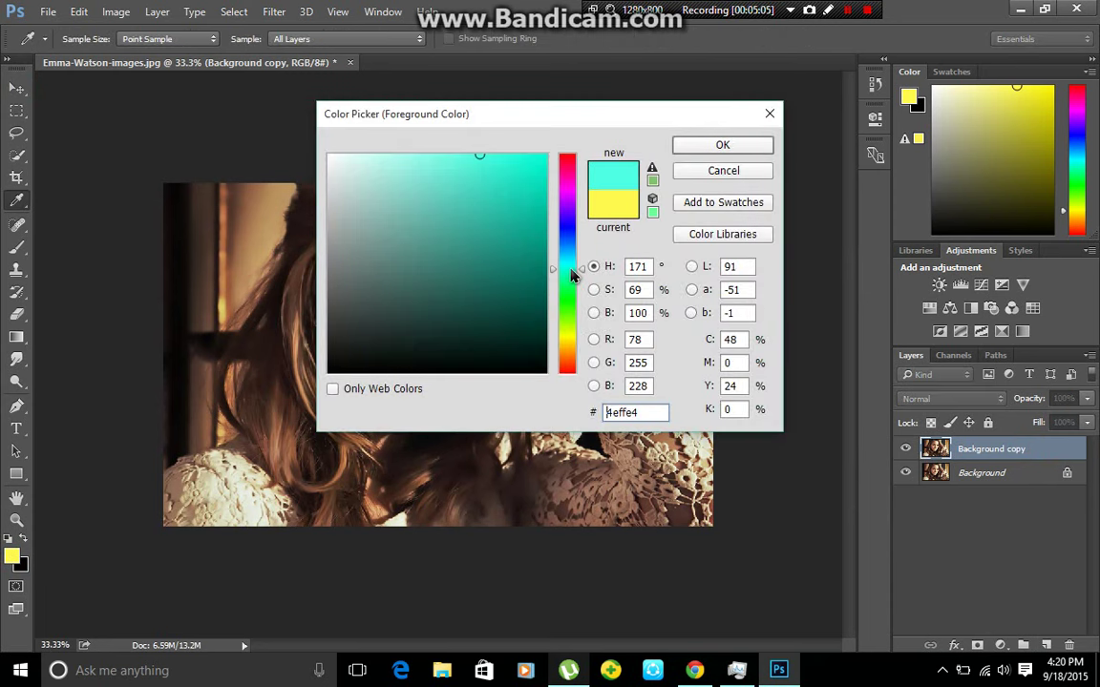
left_click(694, 143)
key("v")
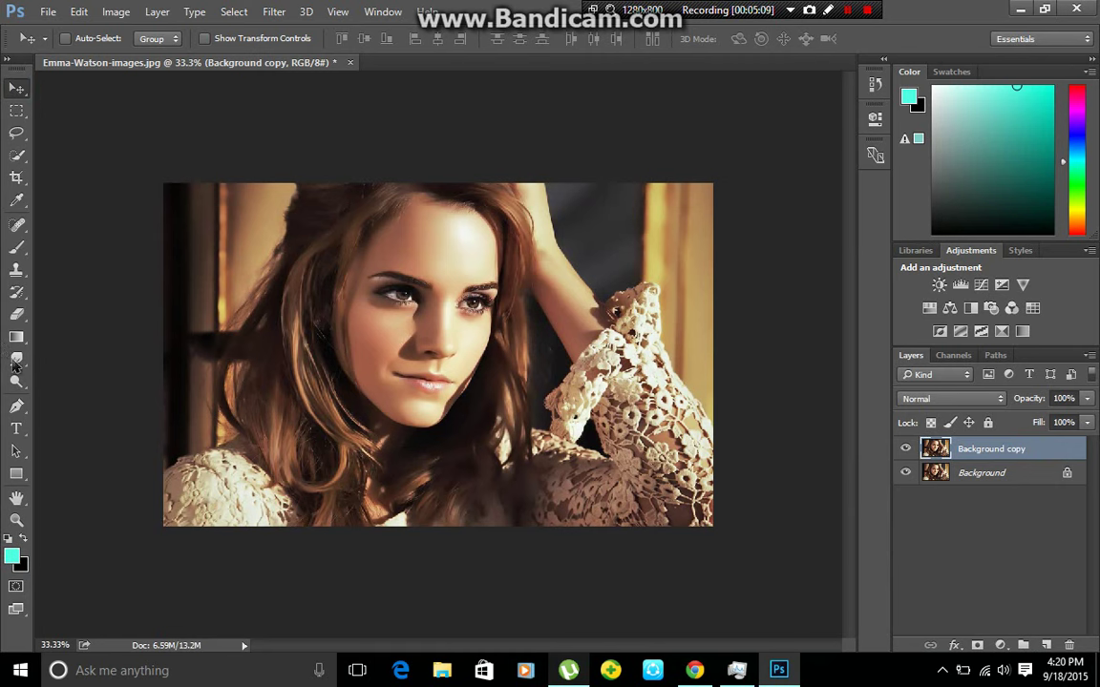
- Draw a cyan radial gradient glow, set the layer to Lighten, and shift it to the top edge
left_click(16, 337)
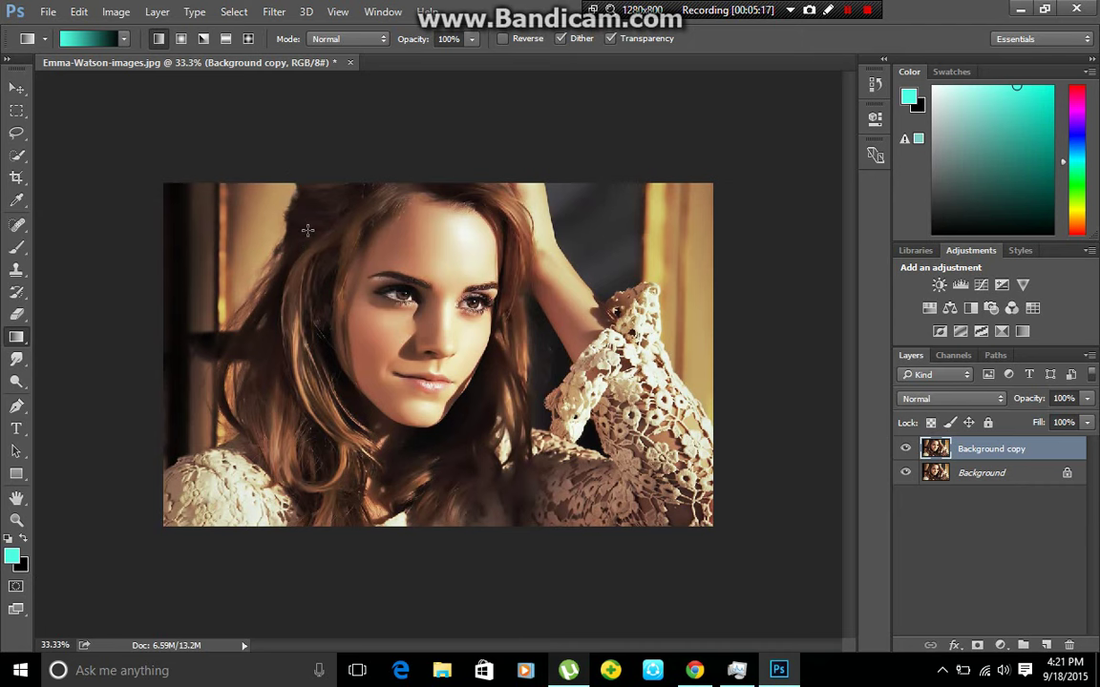
left_click_drag(284, 191, 308, 234)
key("ctrl+z")
left_click(182, 38)
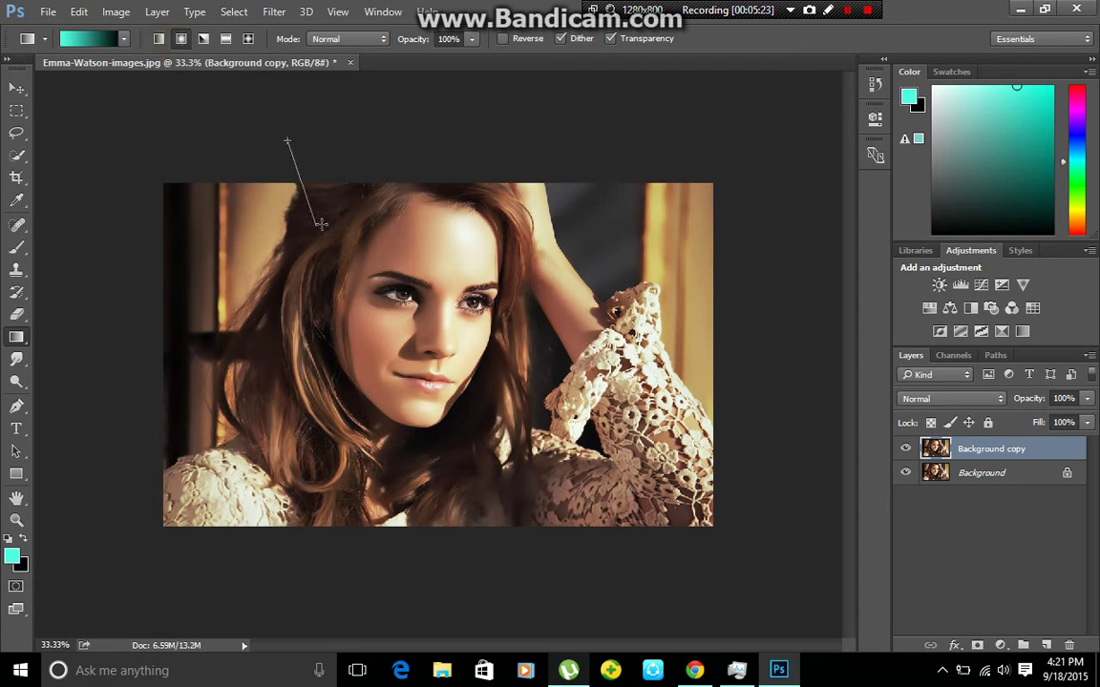
left_click_drag(321, 219, 316, 223)
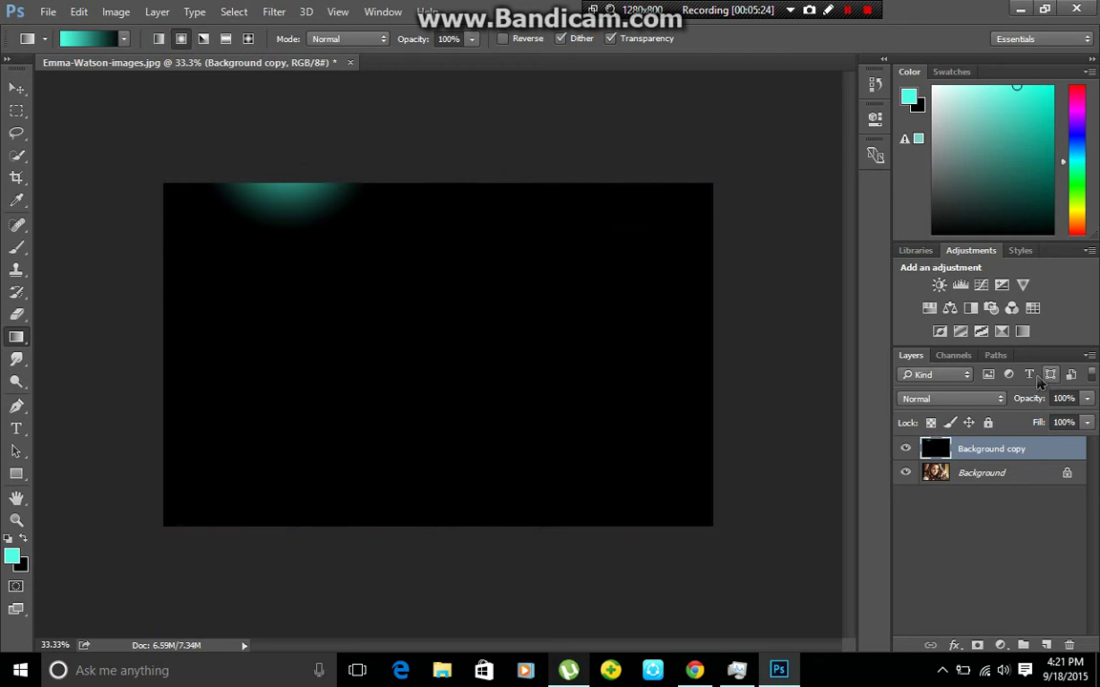
left_click(983, 398)
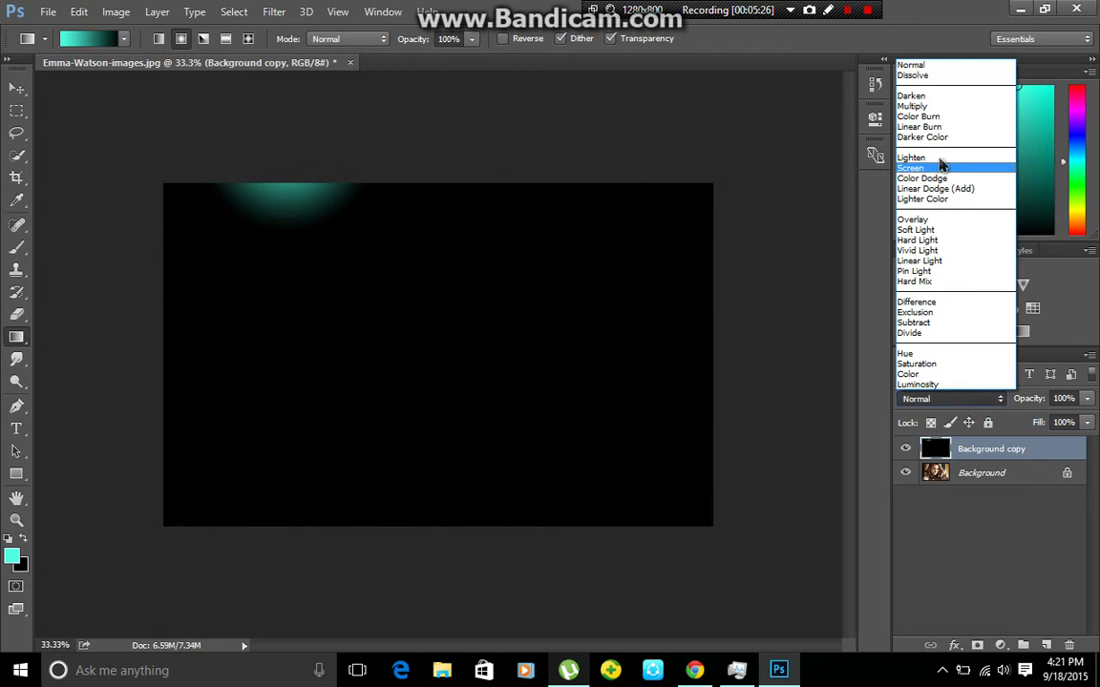
left_click(932, 157)
left_click(16, 89)
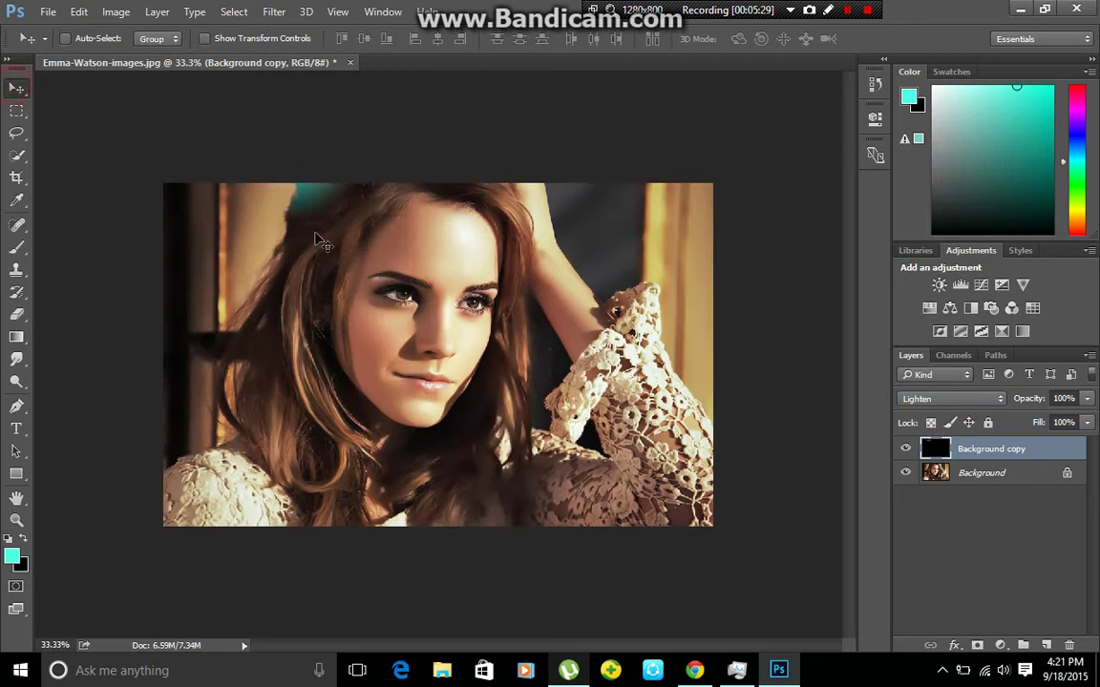
left_click_drag(323, 199, 342, 189)
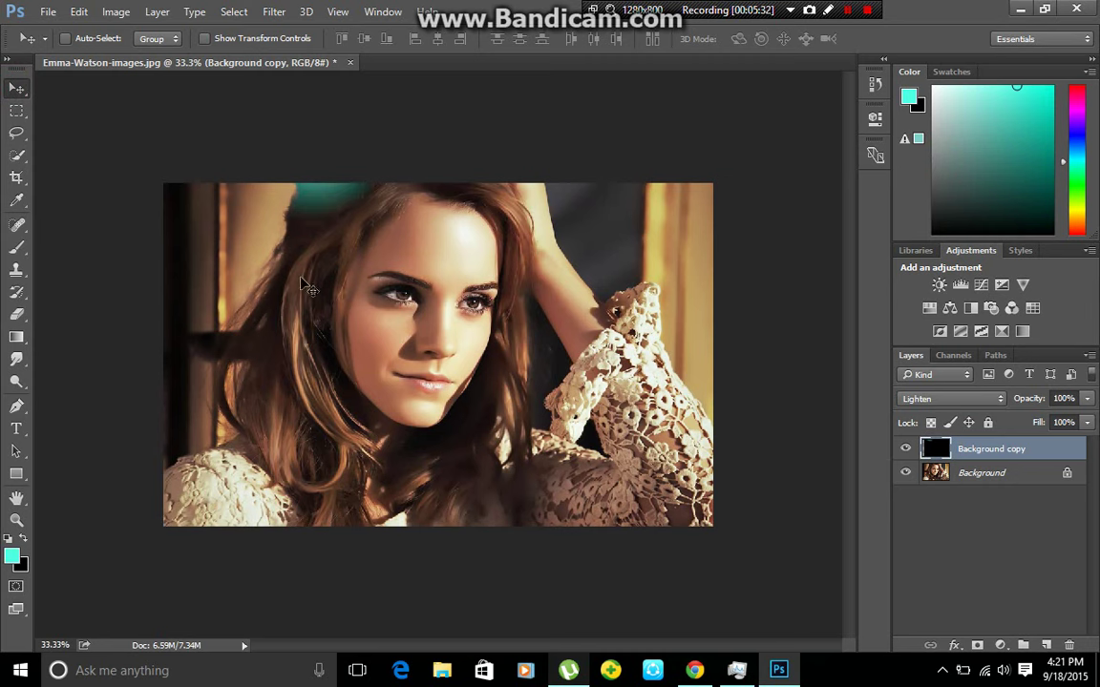
- Duplicate the Background layer again and set the foreground colour to red ff524e
left_click(994, 472)
left_click_drag(1032, 489, 1046, 646)
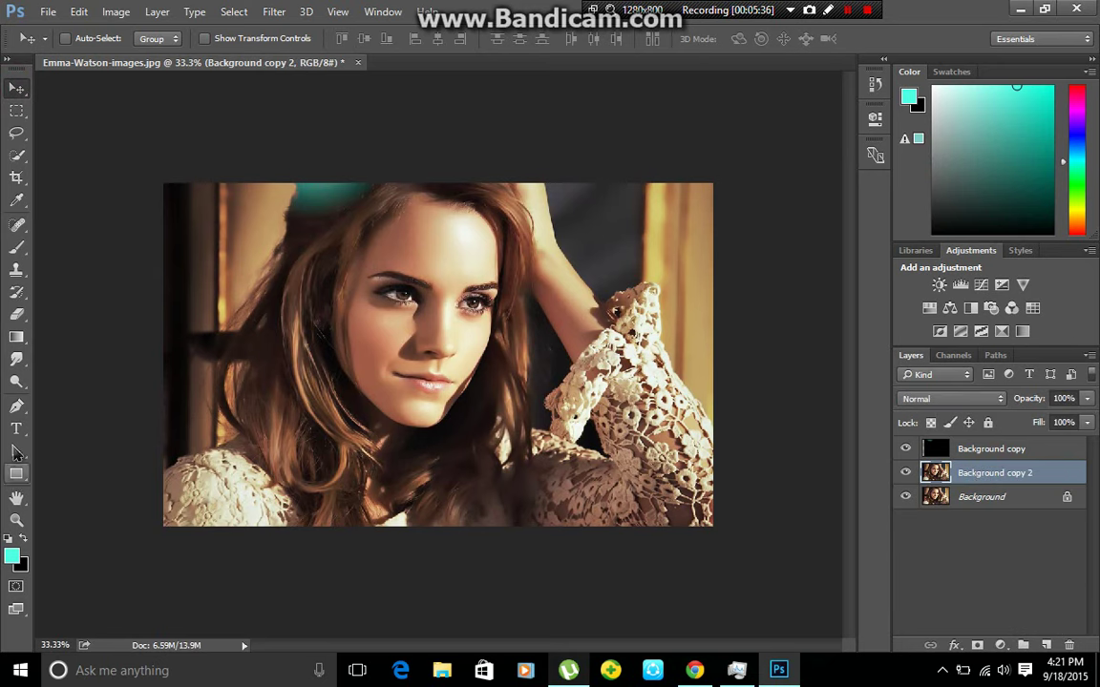
left_click(12, 554)
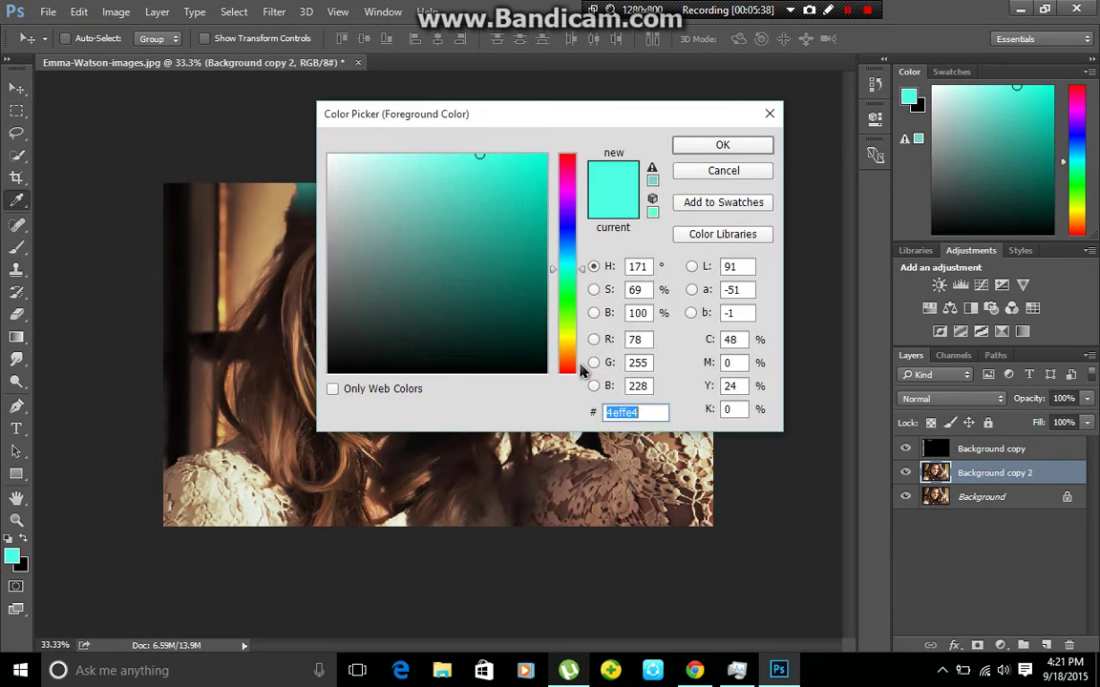
left_click(573, 371)
left_click(714, 148)
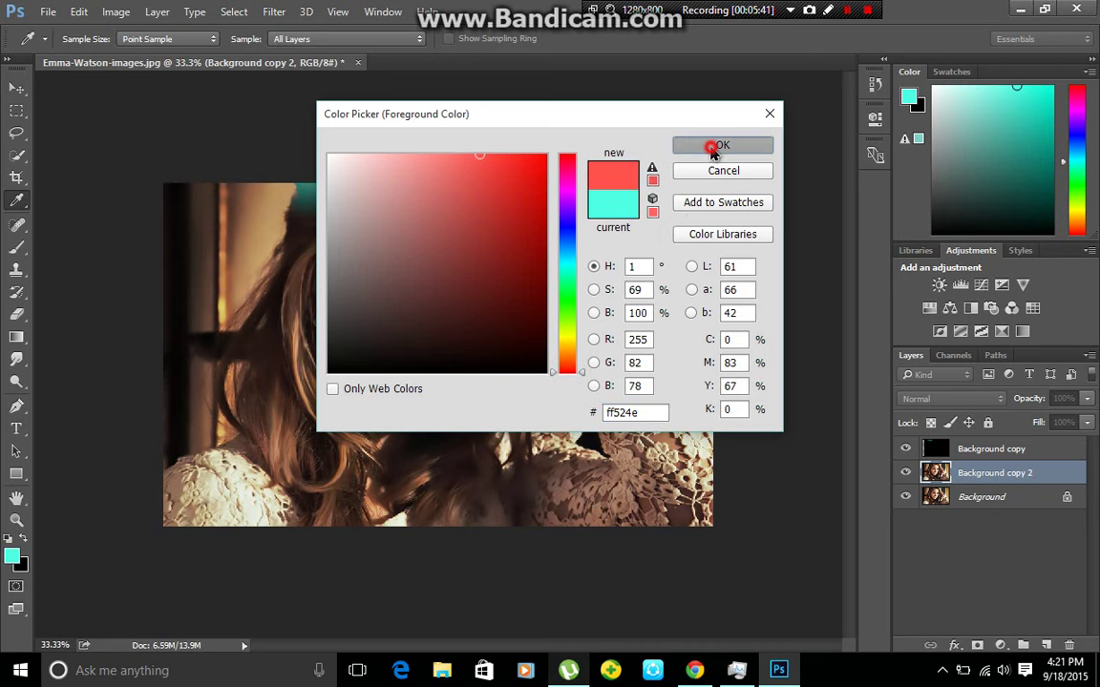
key("v")
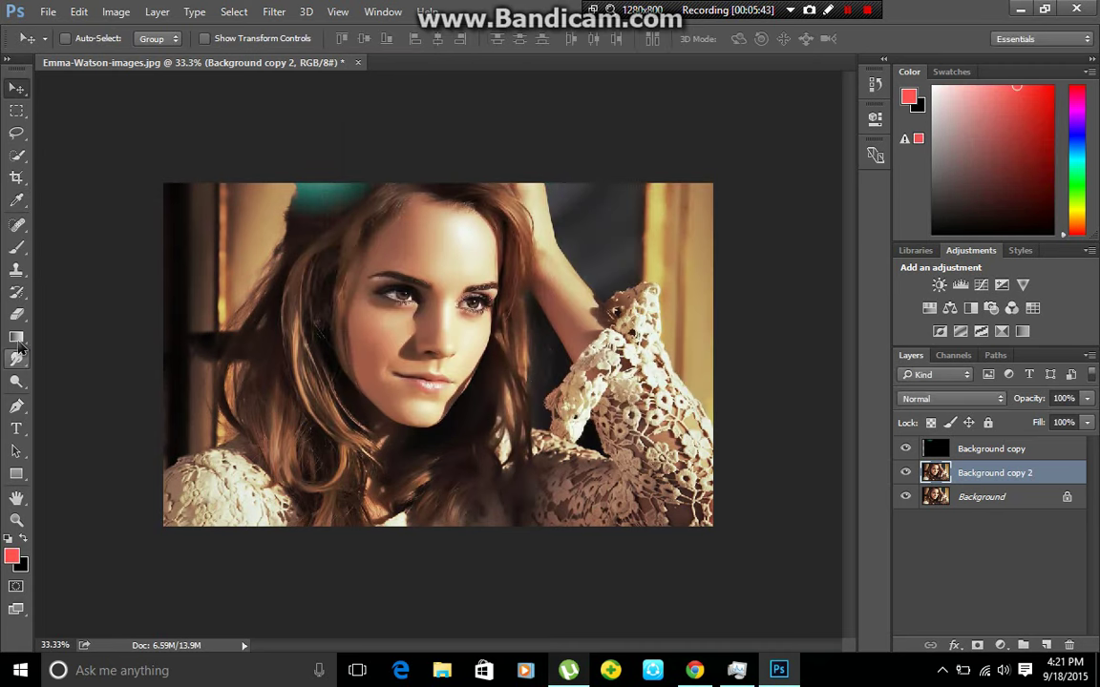
- Draw a red radial gradient glow at the upper right and set the layer to Lighten
left_click(16, 339)
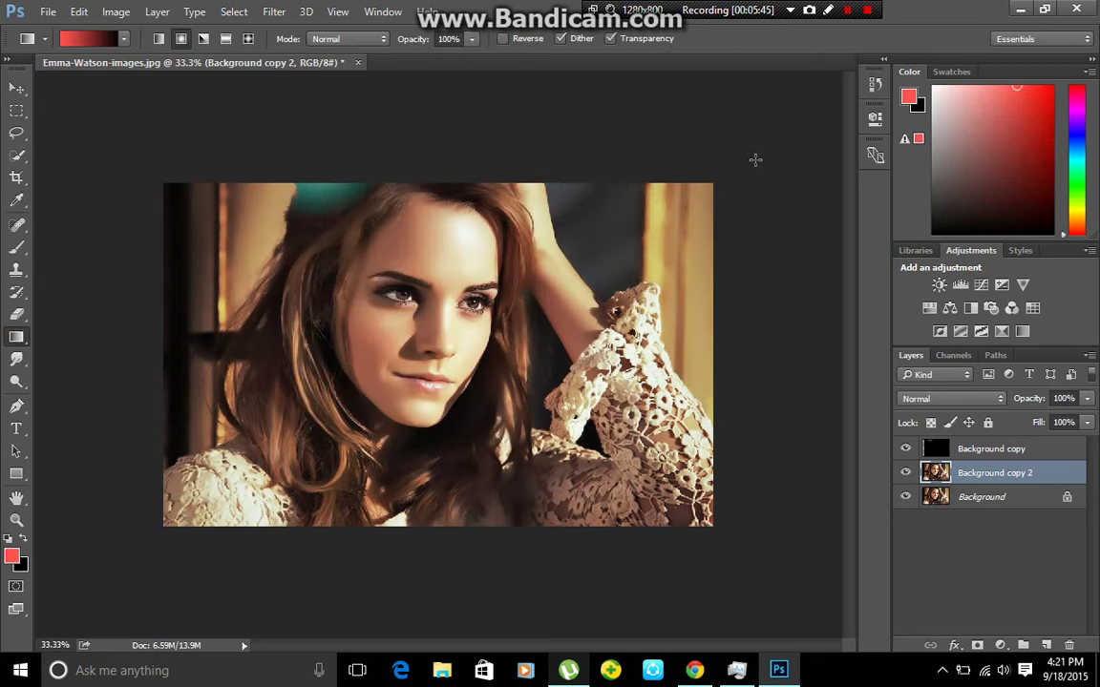
left_click_drag(751, 160, 751, 160)
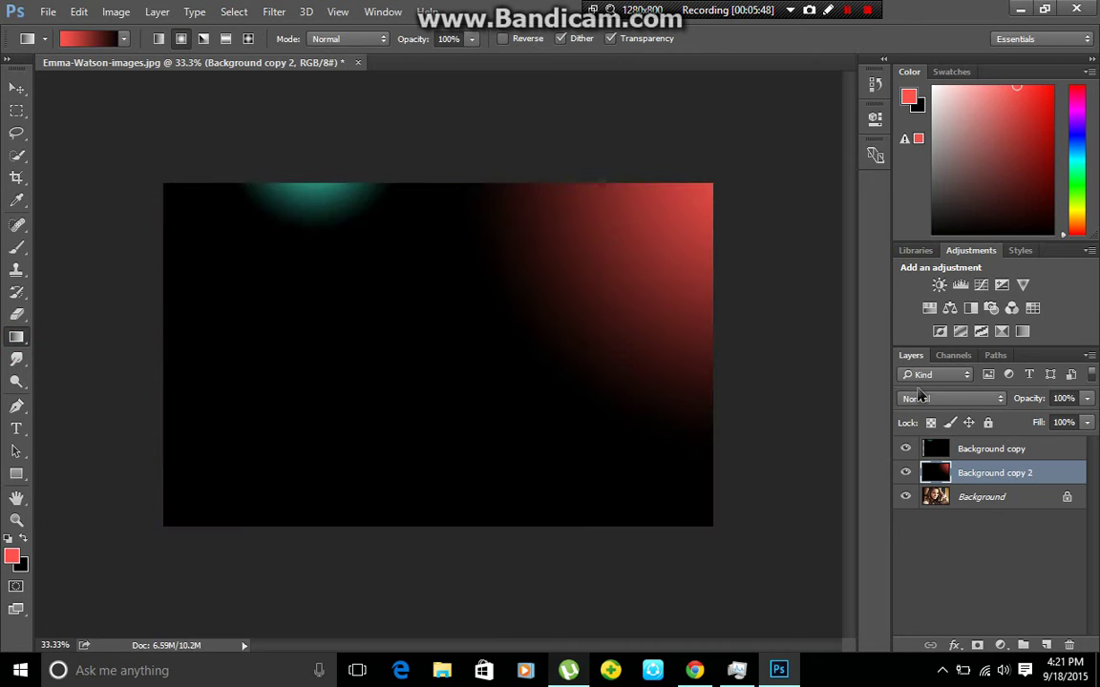
left_click(945, 398)
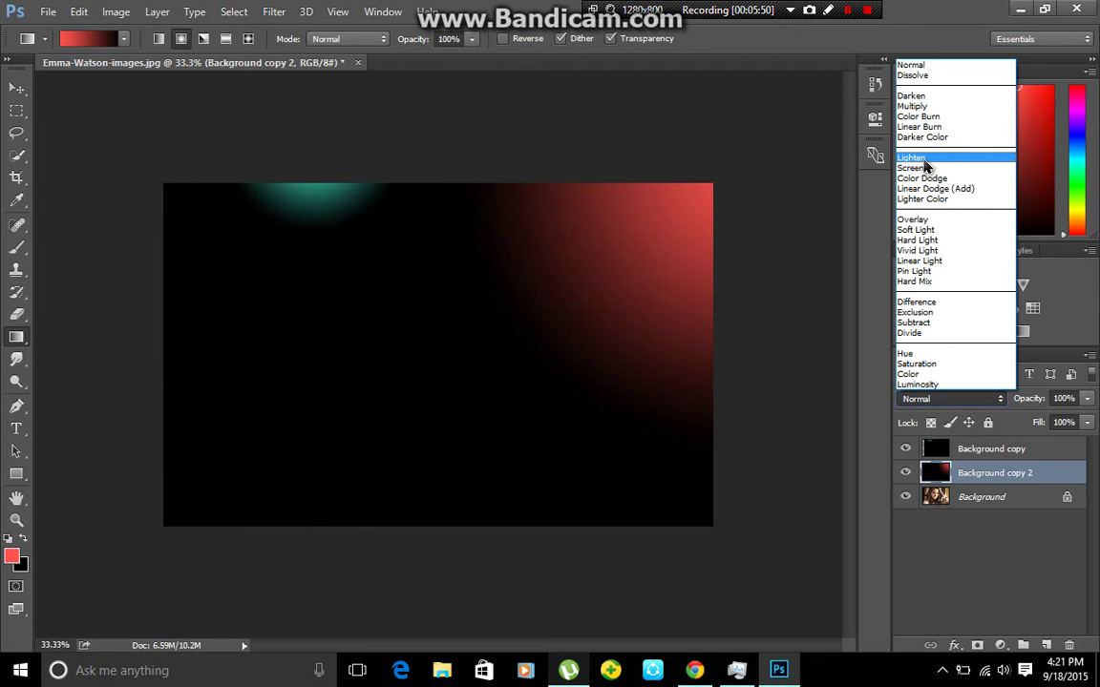
left_click(915, 158)
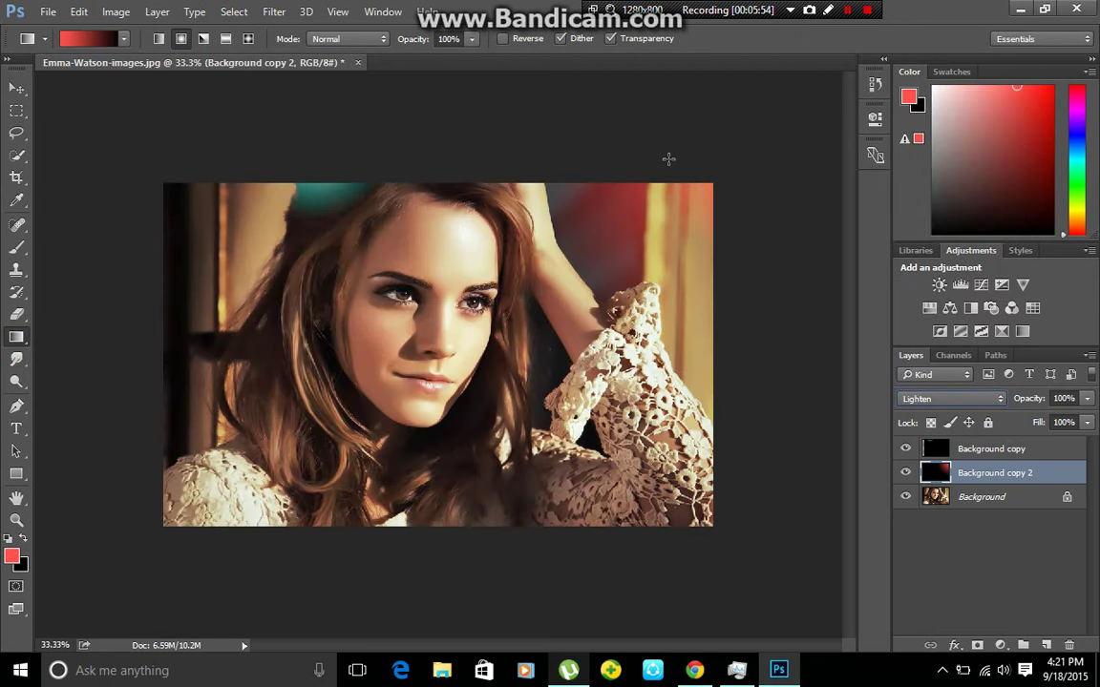
left_click(14, 93)
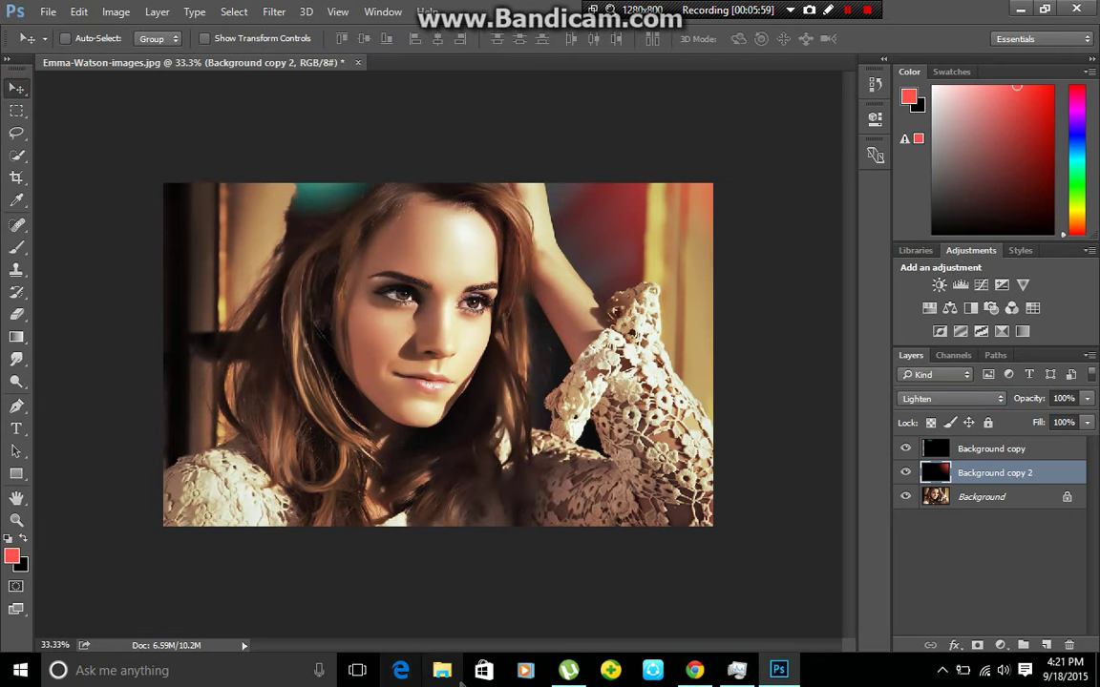
- Open File Explorer to the Desktop folder and locate the Logo 2 image
key("super+e")
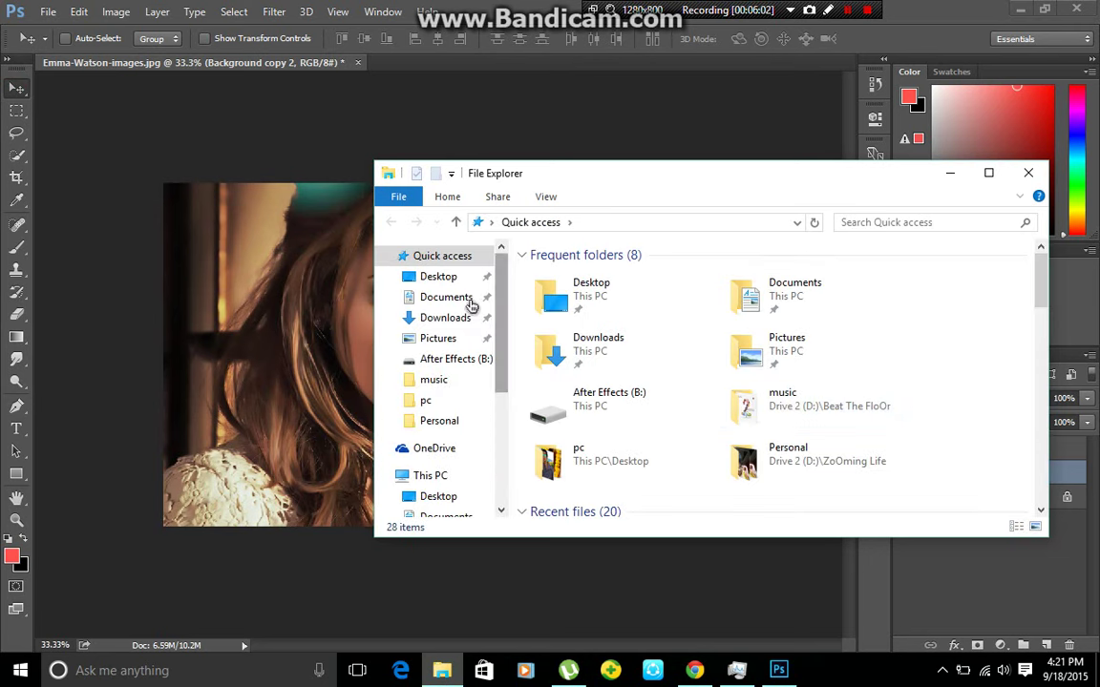
left_click(449, 275)
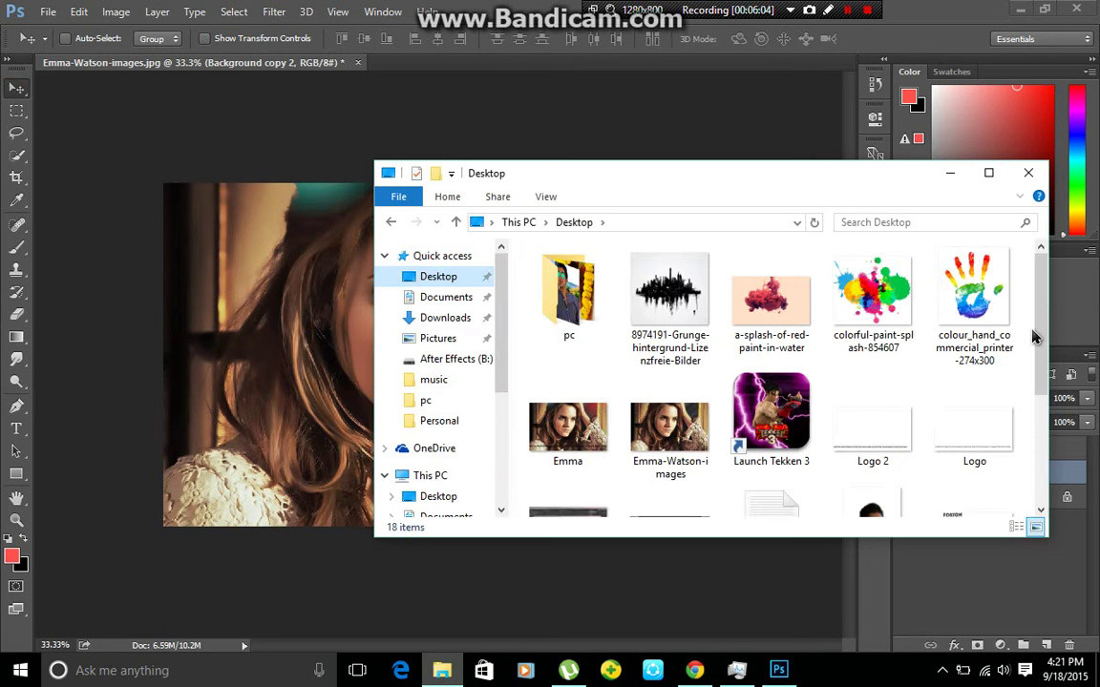
scroll(1031, 401, "down", 2)
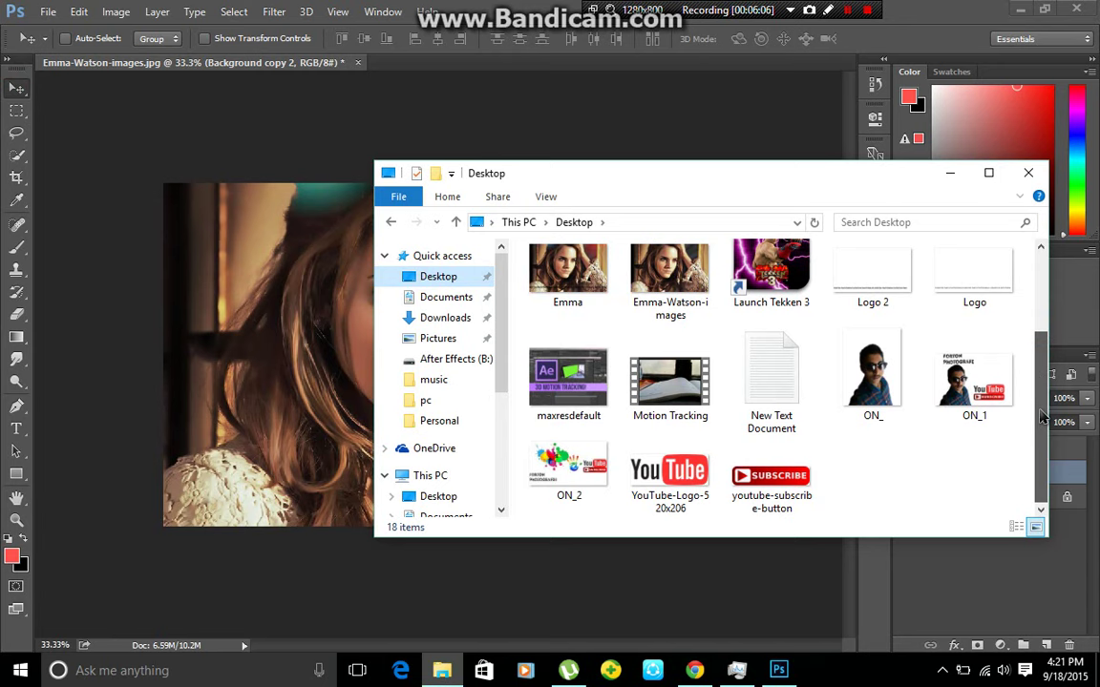
scroll(878, 277, "up", 1)
- Drag Logo 2 onto the portrait, stretch it across the bottom edge, and commit the placement
left_click_drag(895, 306, 311, 413)
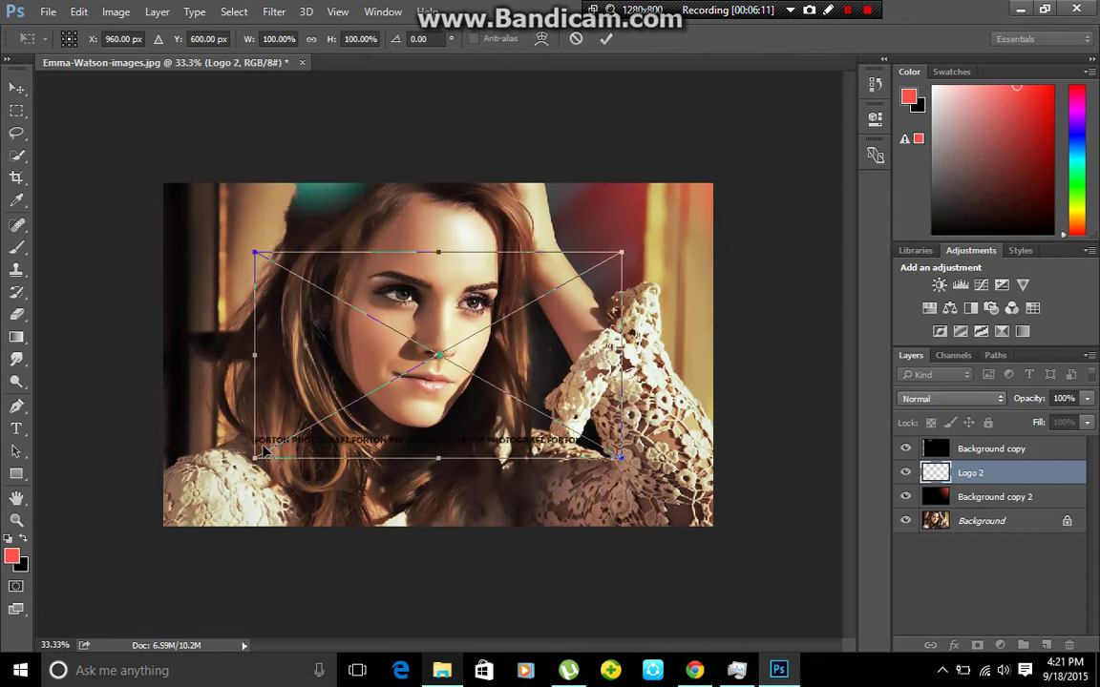
left_click_drag(423, 437, 332, 505)
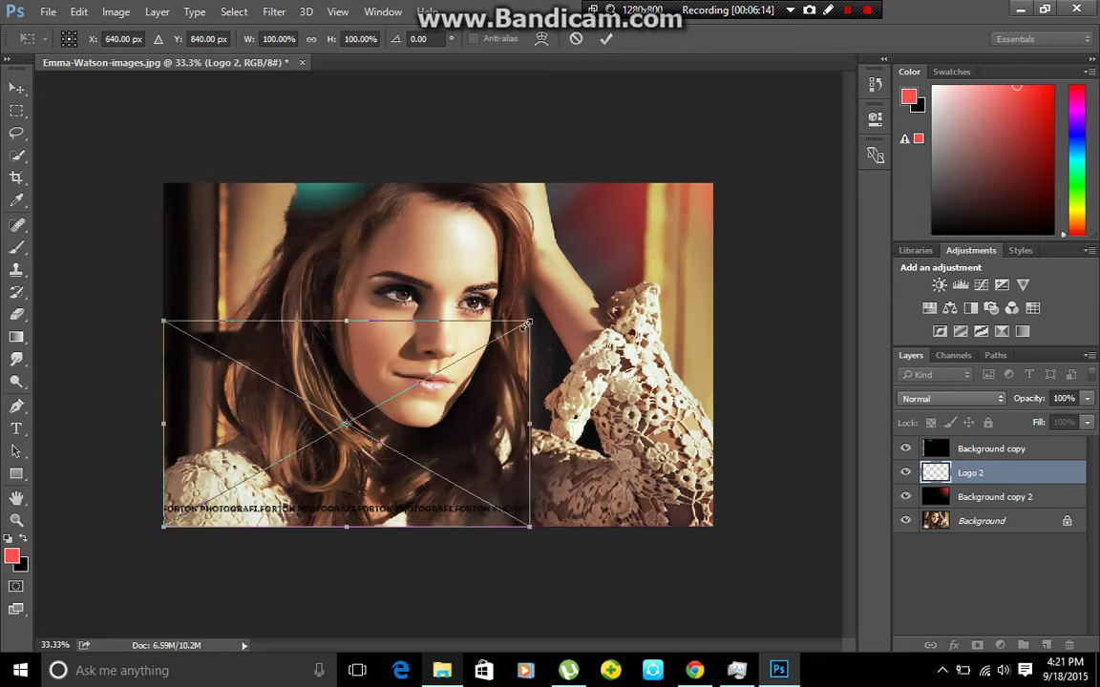
left_click_drag(538, 325, 771, 163)
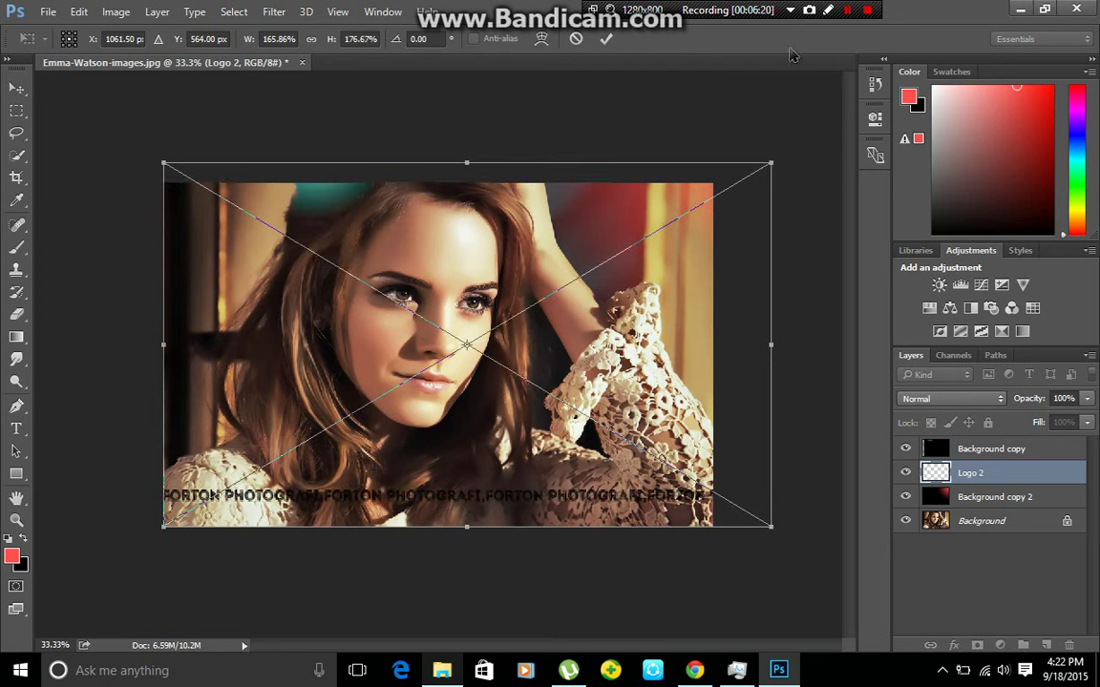
left_click(605, 39)
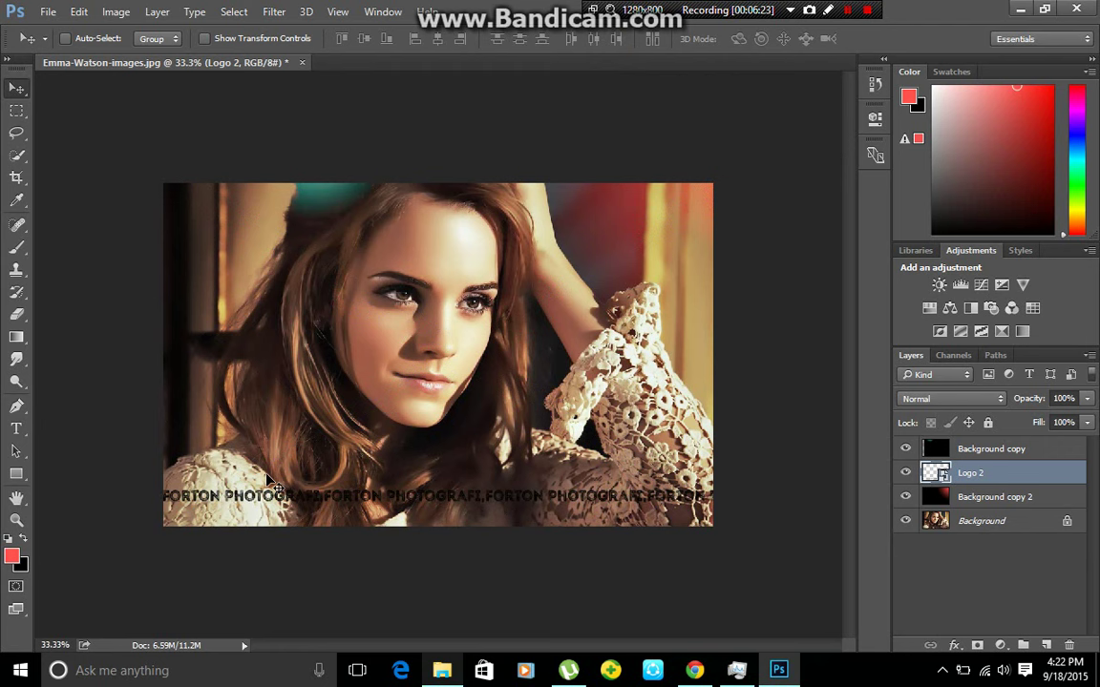
left_click(1009, 590)
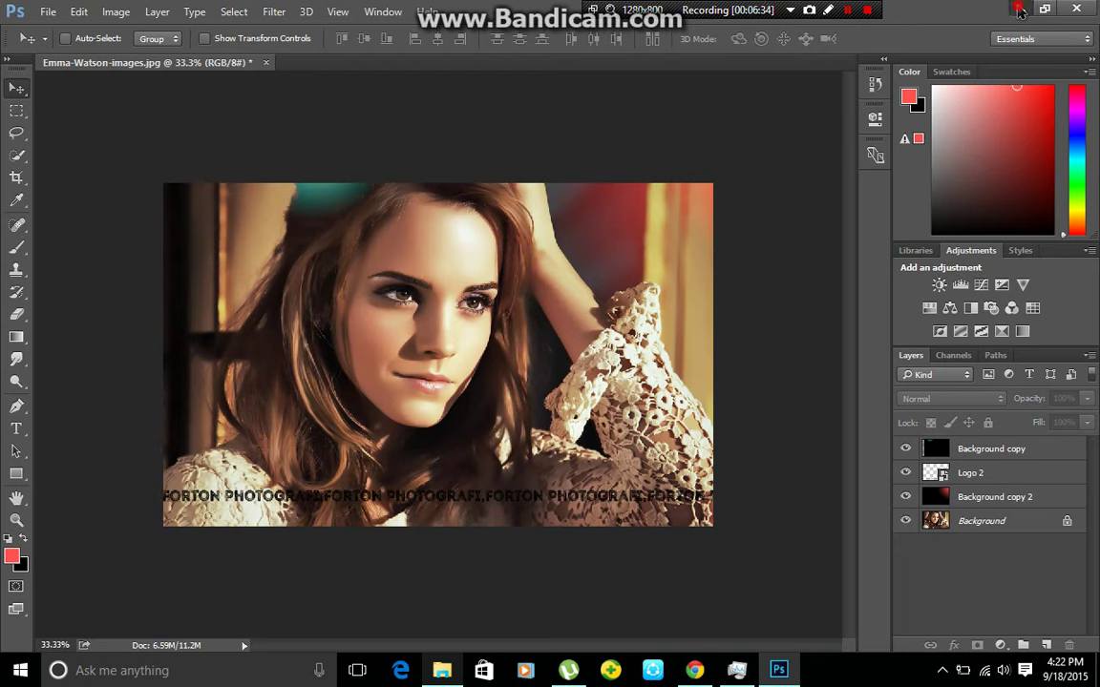
left_click(1017, 9)
left_click_drag(871, 181, 734, 156)
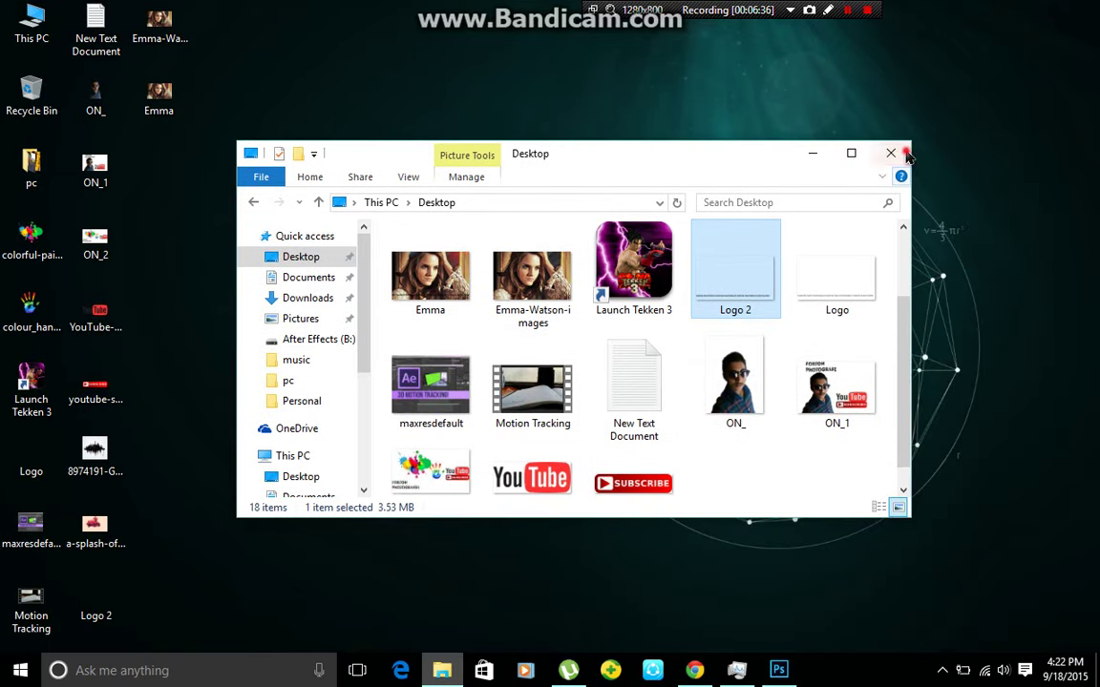
left_click(812, 146)
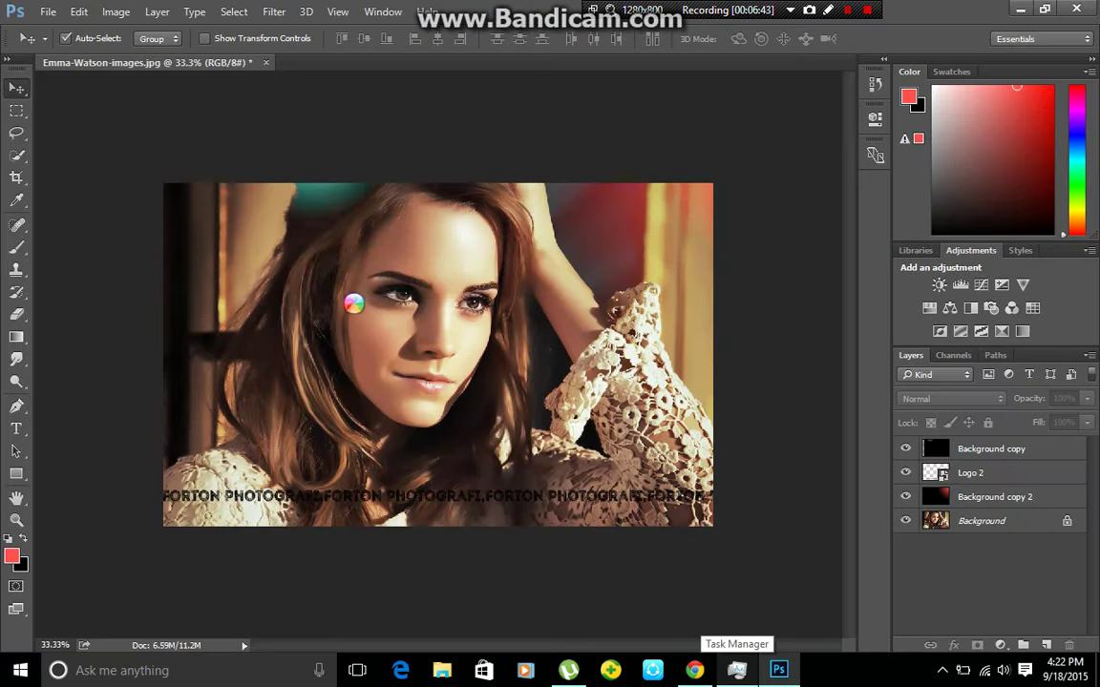
- Save the portrait to the Desktop as 'emma 2' in JPEG format
key("ctrl+shift+s")
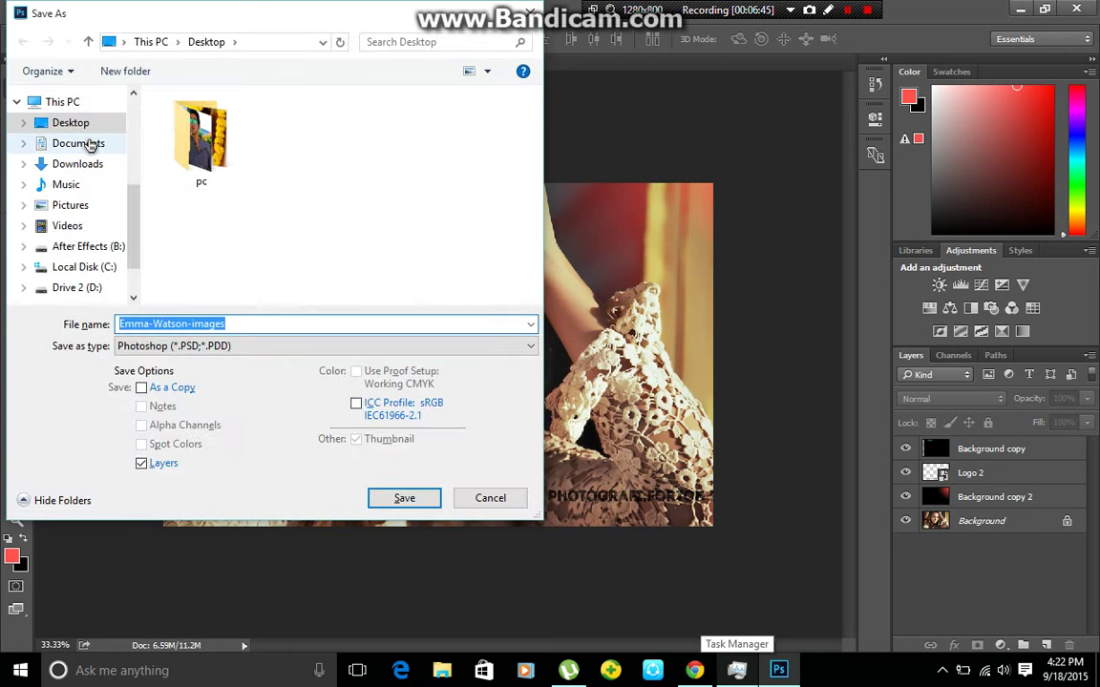
left_click(91, 143)
left_click(81, 122)
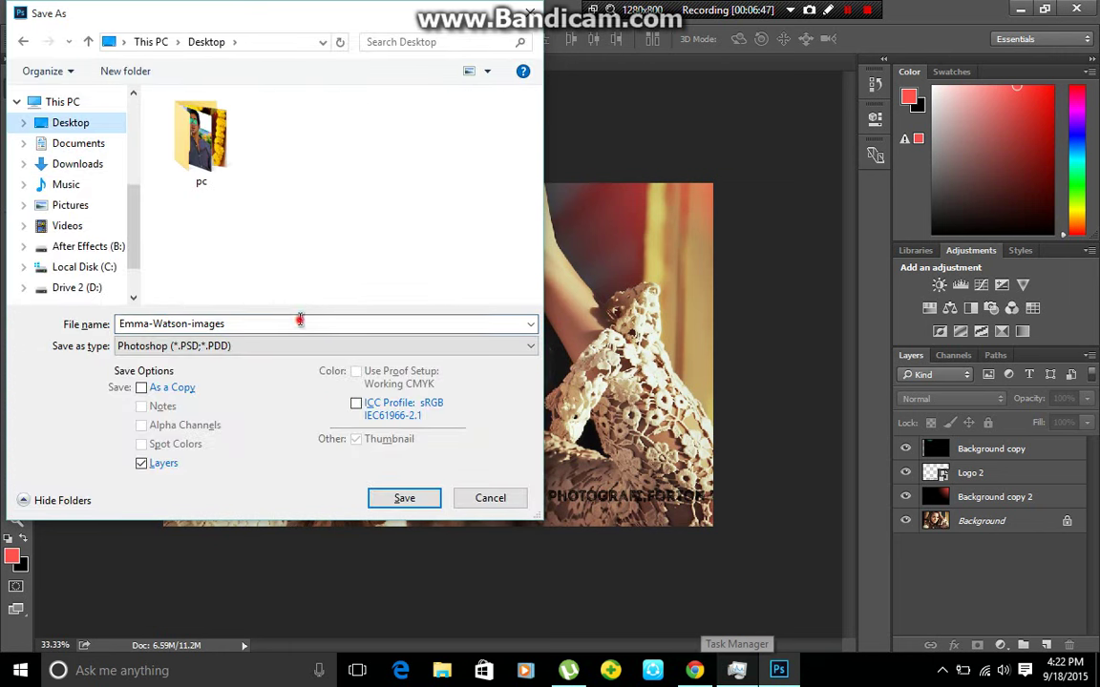
double_click(300, 323)
key("BackSpace")
type("emm")
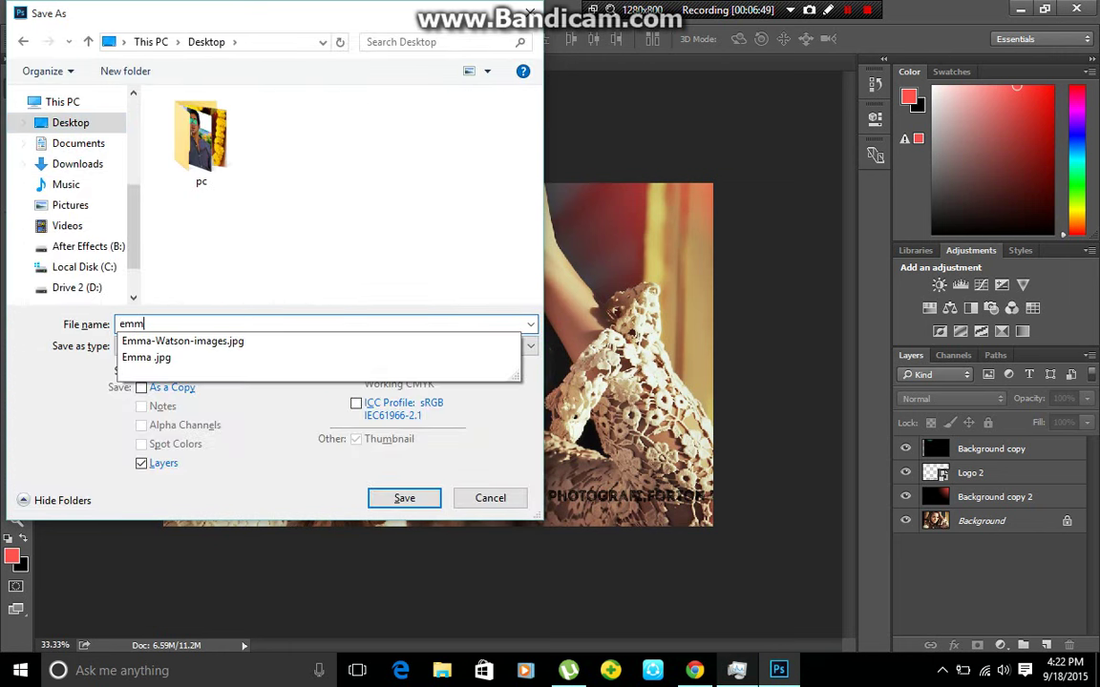
type("a 2")
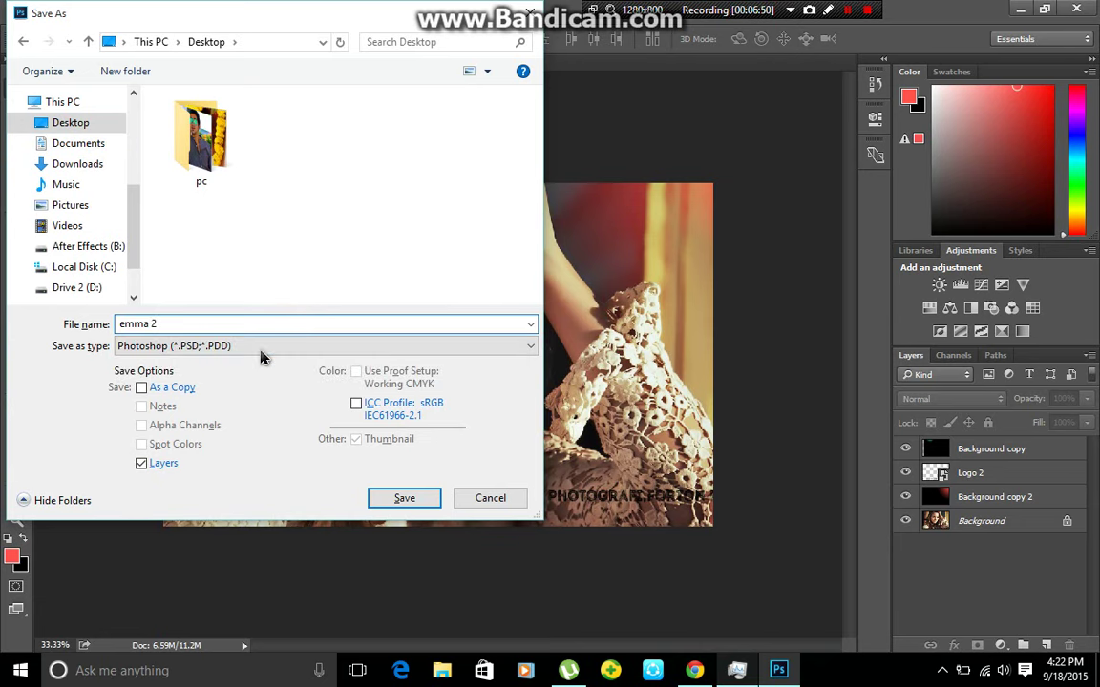
left_click(262, 349)
left_click(216, 479)
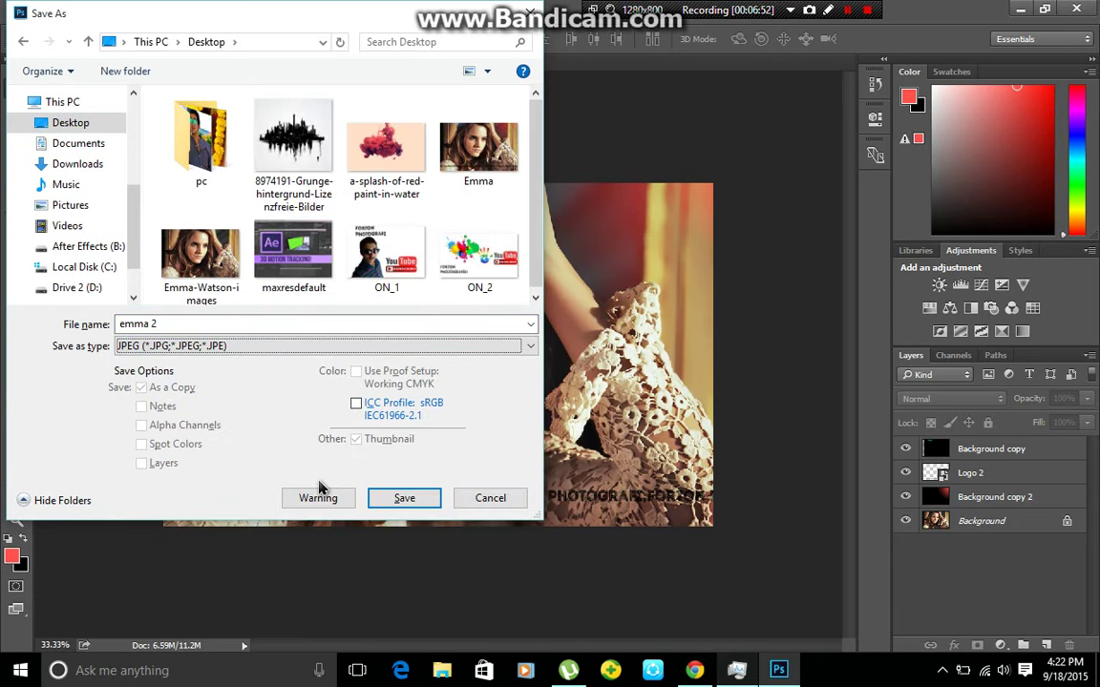
left_click(404, 499)
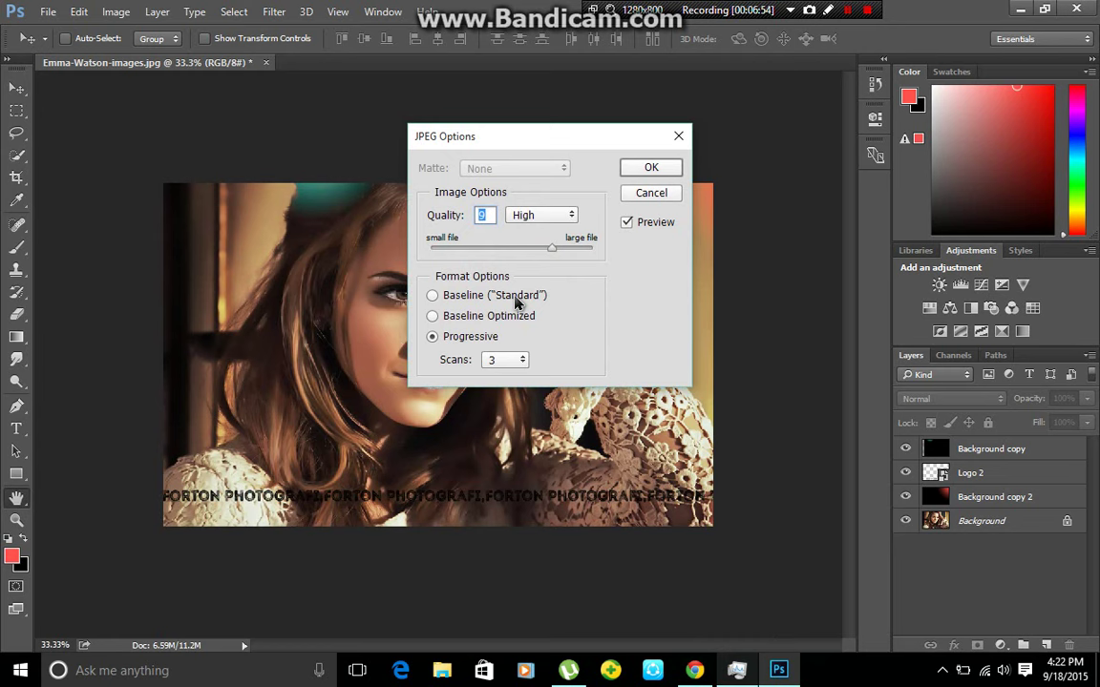
- Confirm JPEG options at Maximum quality 12, Baseline (Standard), then select emma 2 on the desktop
left_click(541, 221)
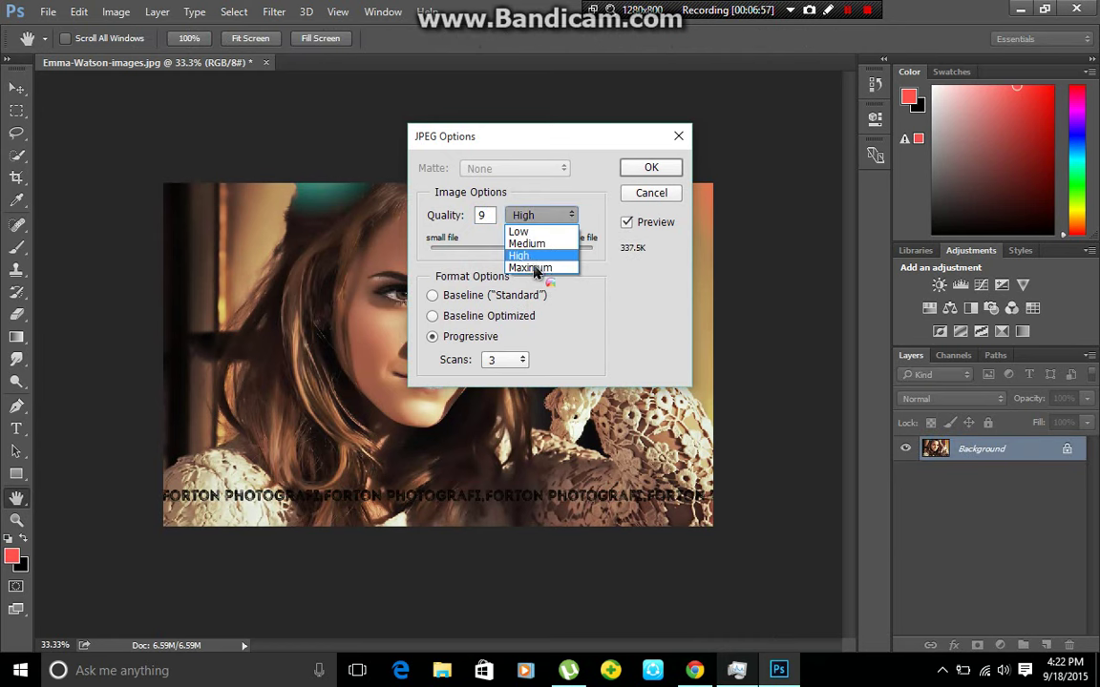
left_click(542, 268)
left_click_drag(563, 251, 592, 247)
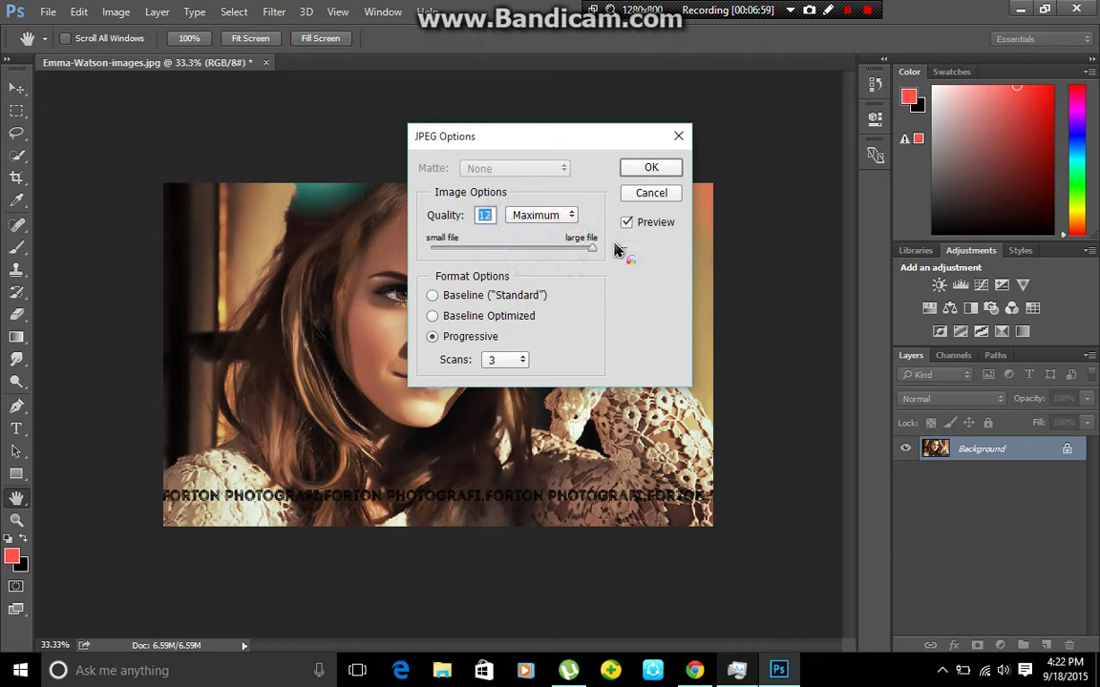
left_click(447, 297)
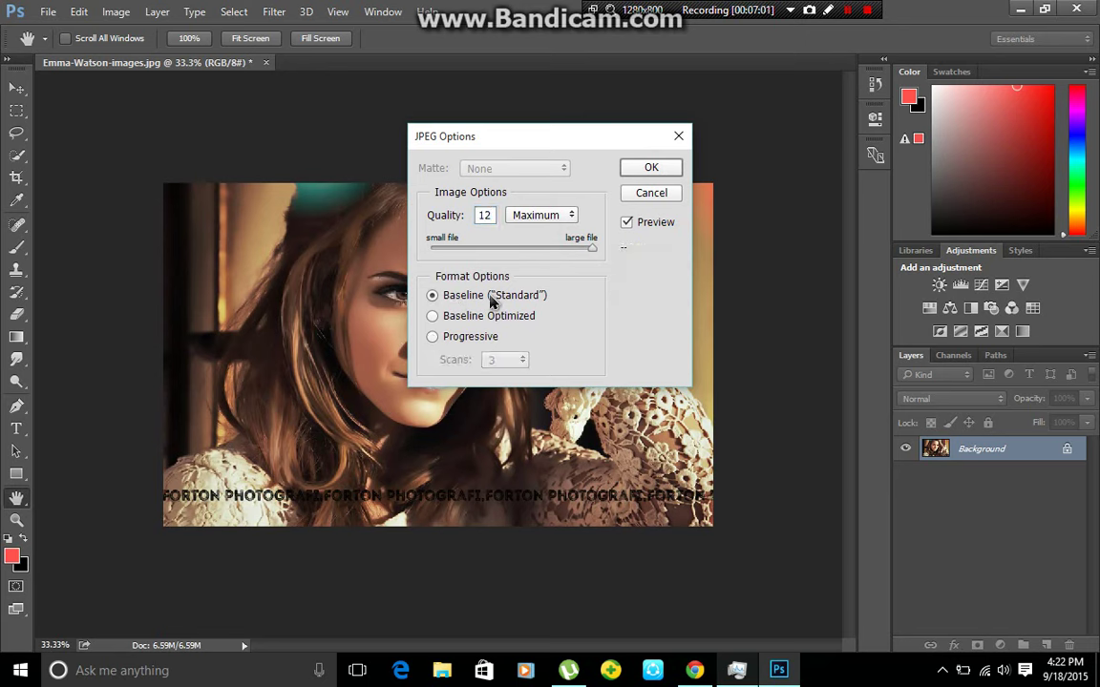
left_click(647, 169)
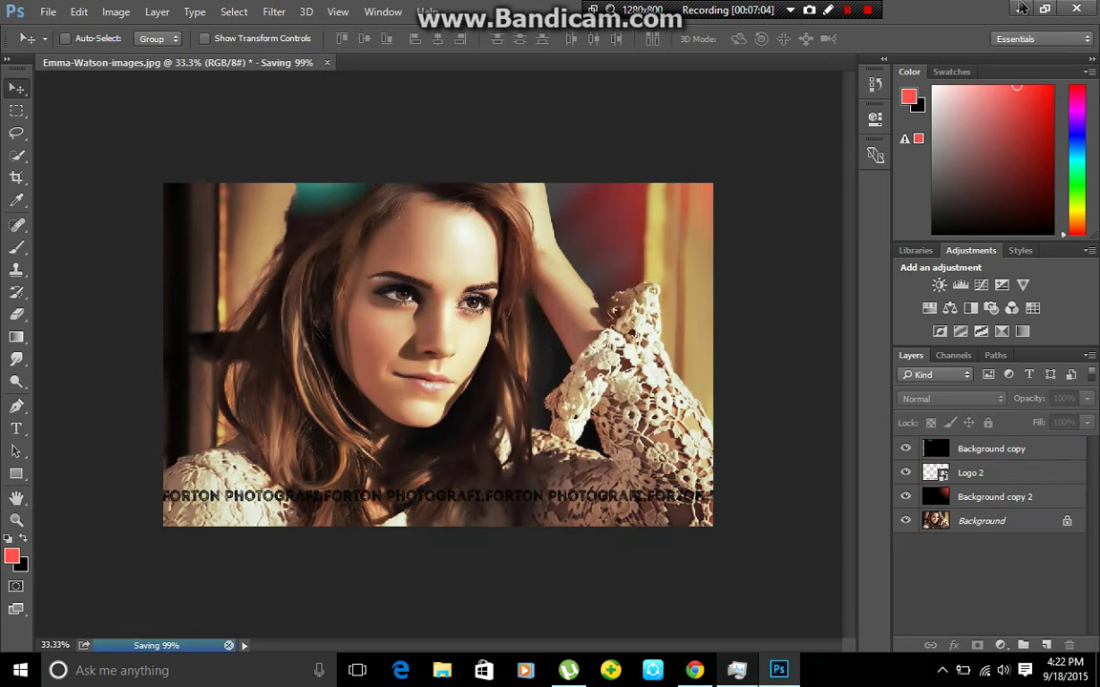
left_click(1020, 8)
left_click(148, 172)
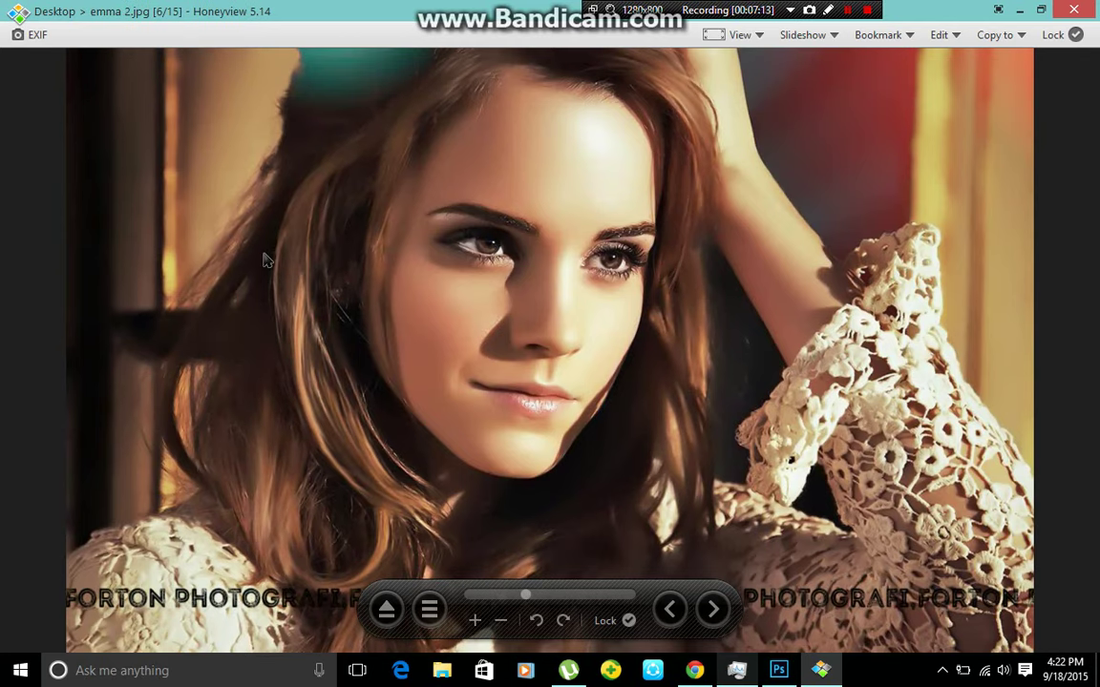
key("Left")
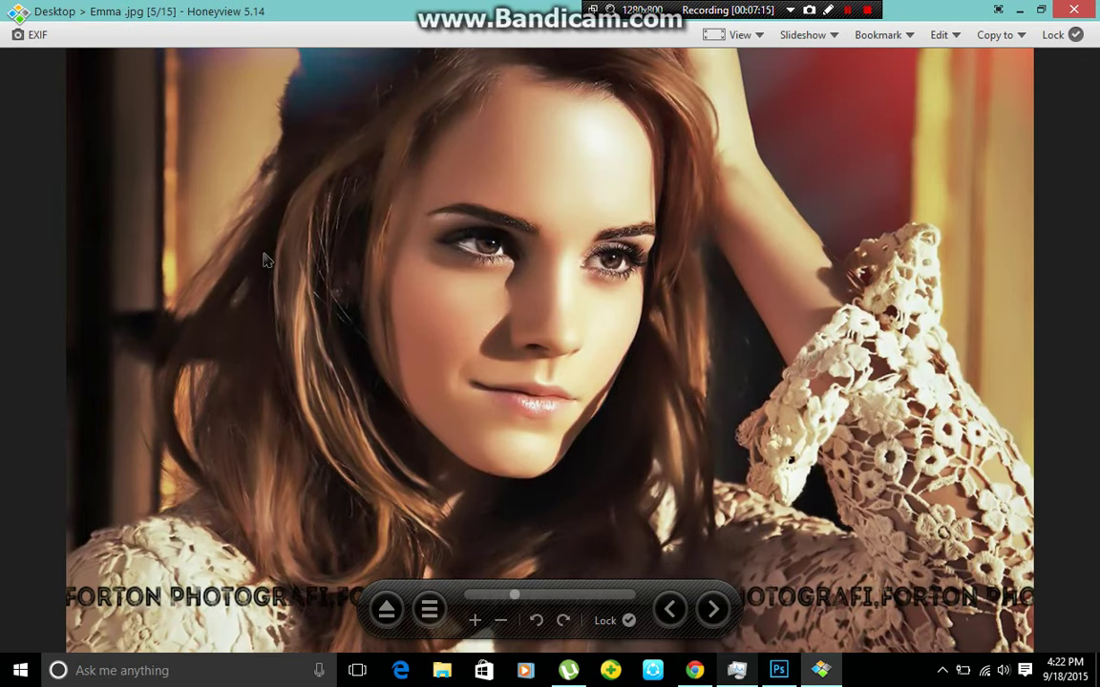
key("Right")
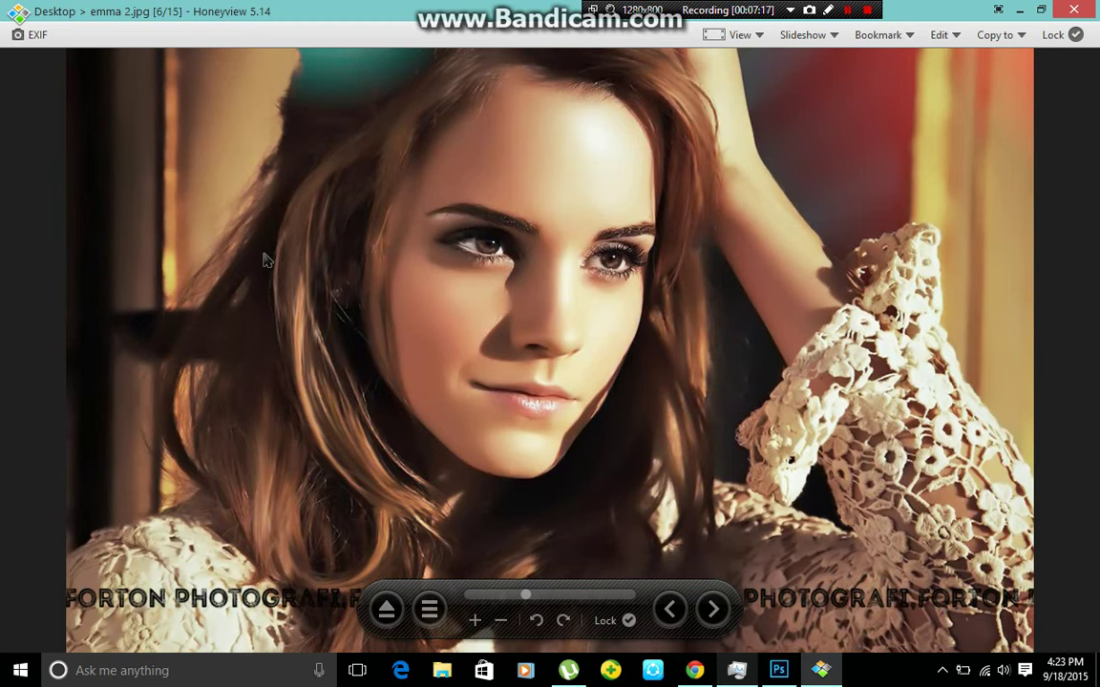
key("Left")
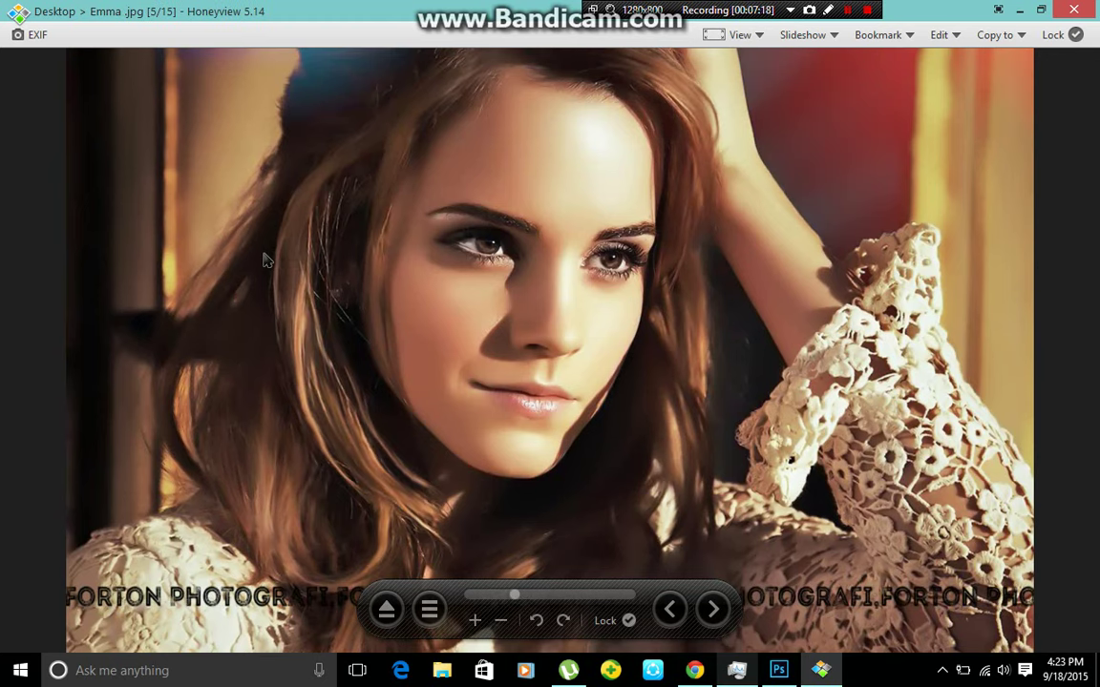
key("Right")
key("Left")
key("Right")
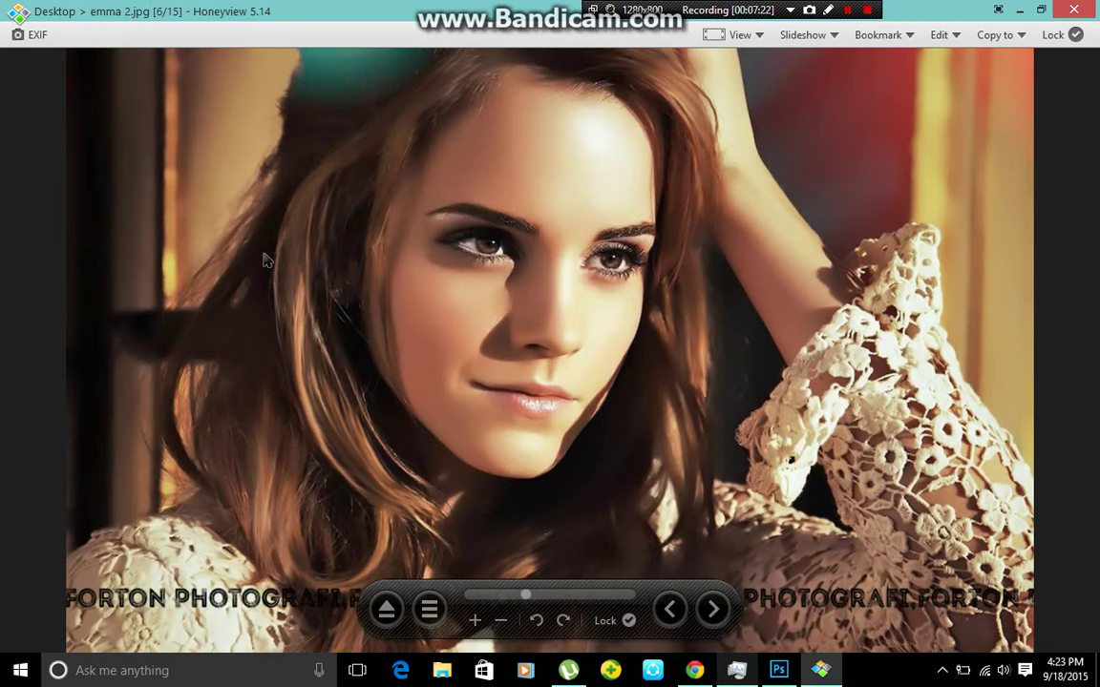
key("Left")
key("Right")
key("Left")
key("Left")
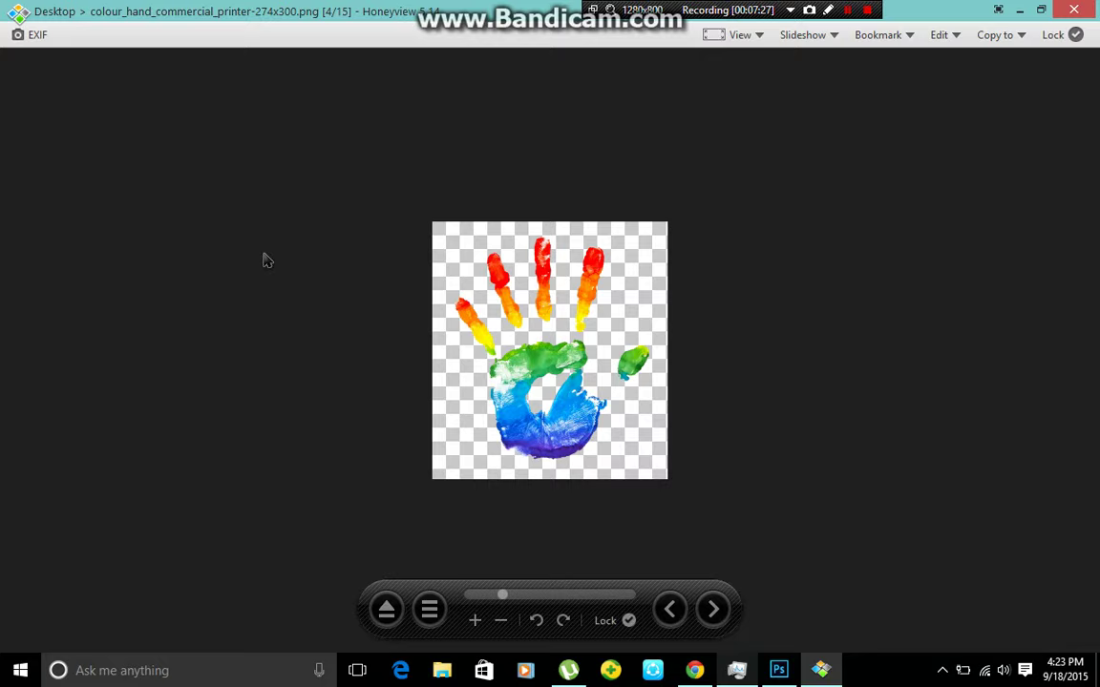
key("Right")
key("Left")
key("Left")
key("Right")
key("Right")
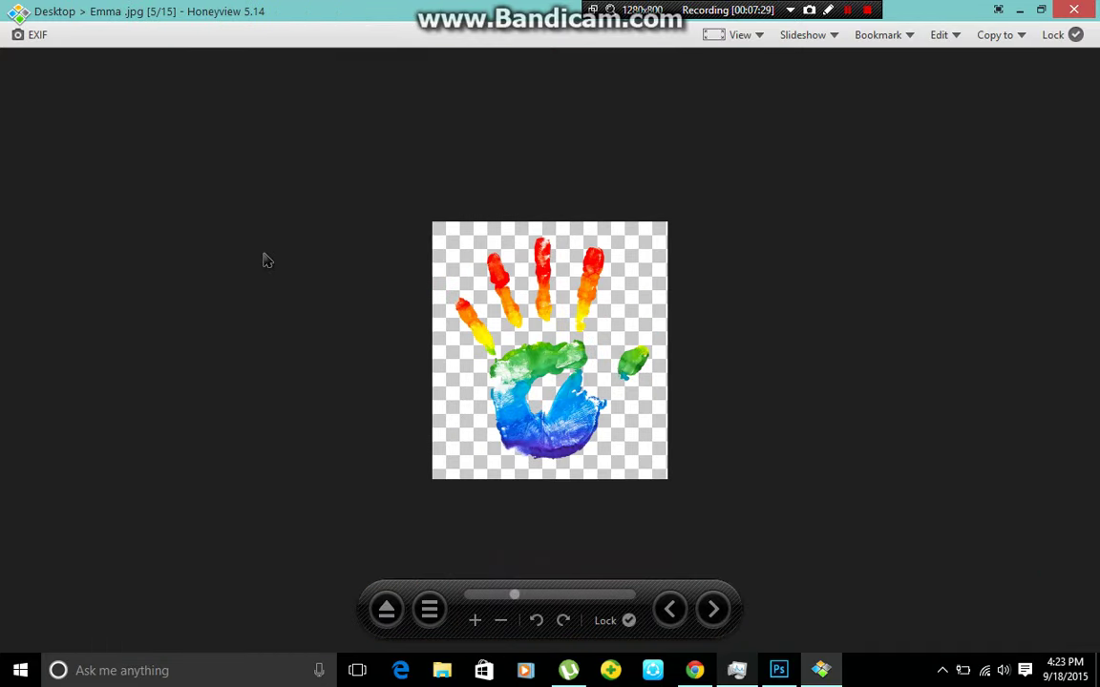
key("Right")
key("Right")
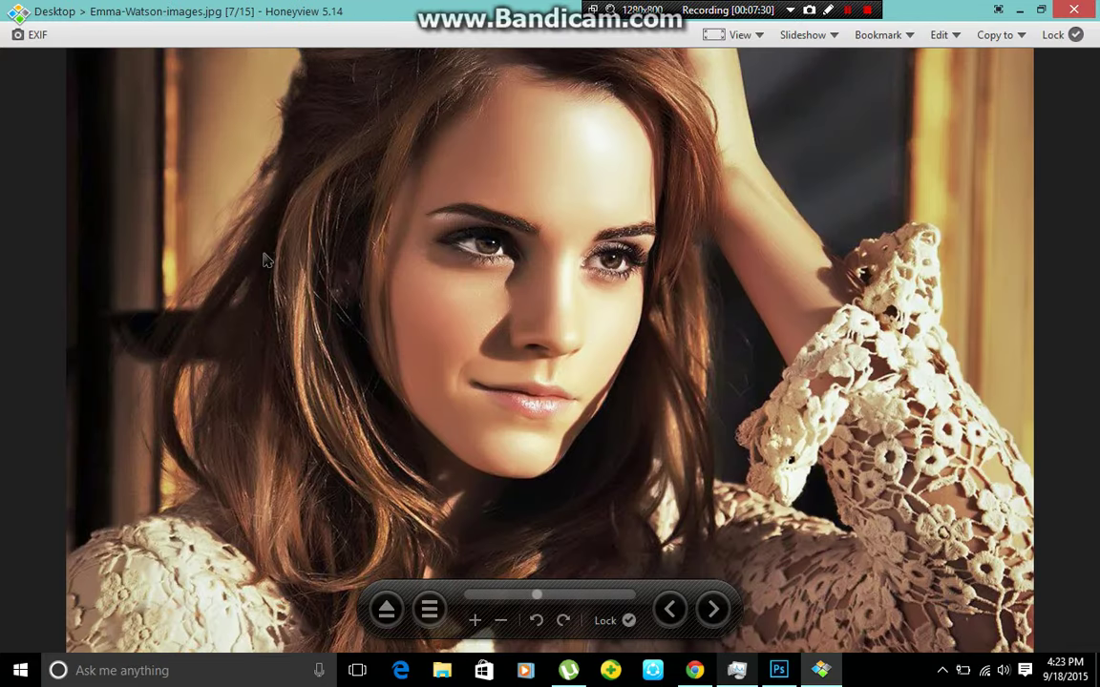
key("Left")
key("Right")
key("Left")
key("Right")
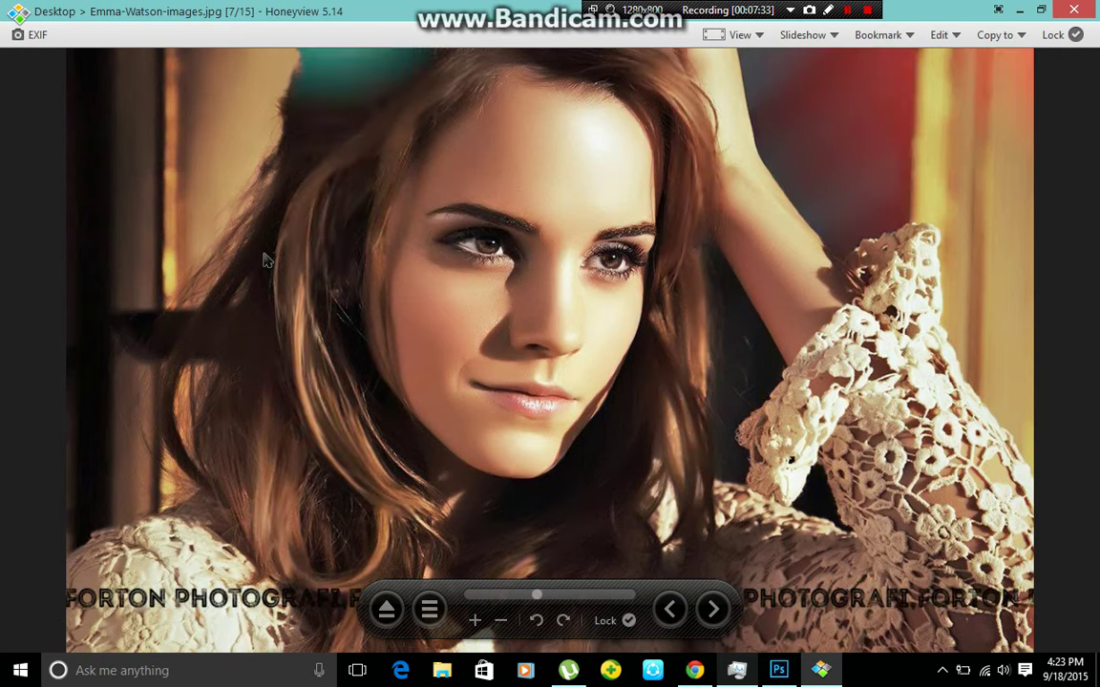
key("Left")
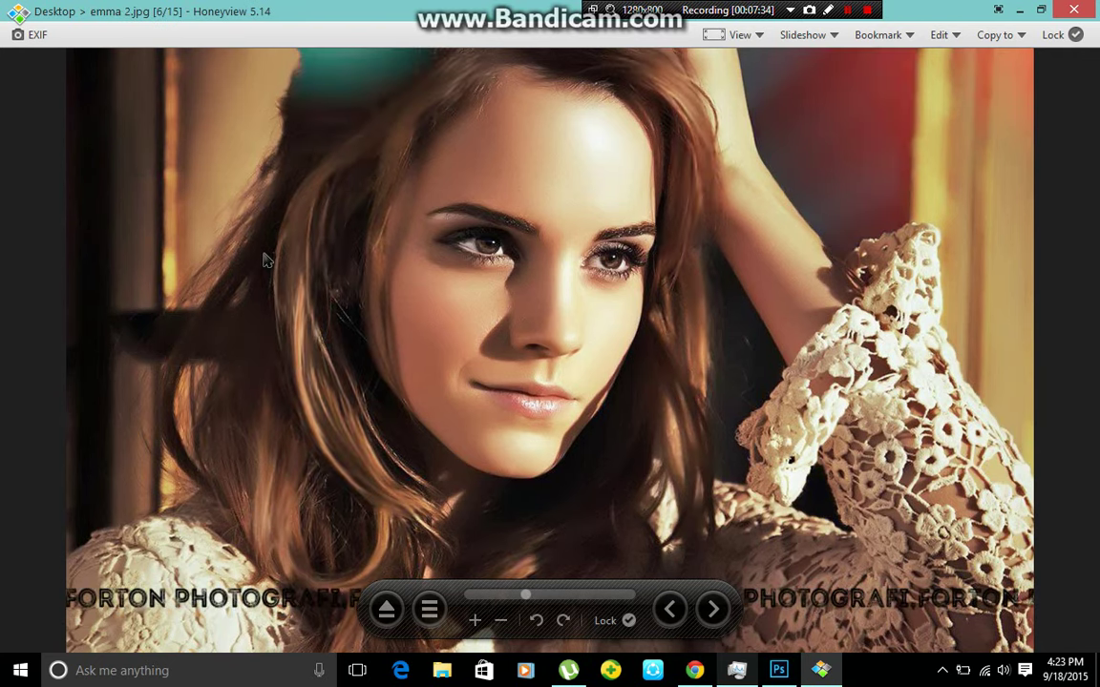
key("Left")
key("Left")
key("Left")
key("Left")
key("Left")
key("Left")
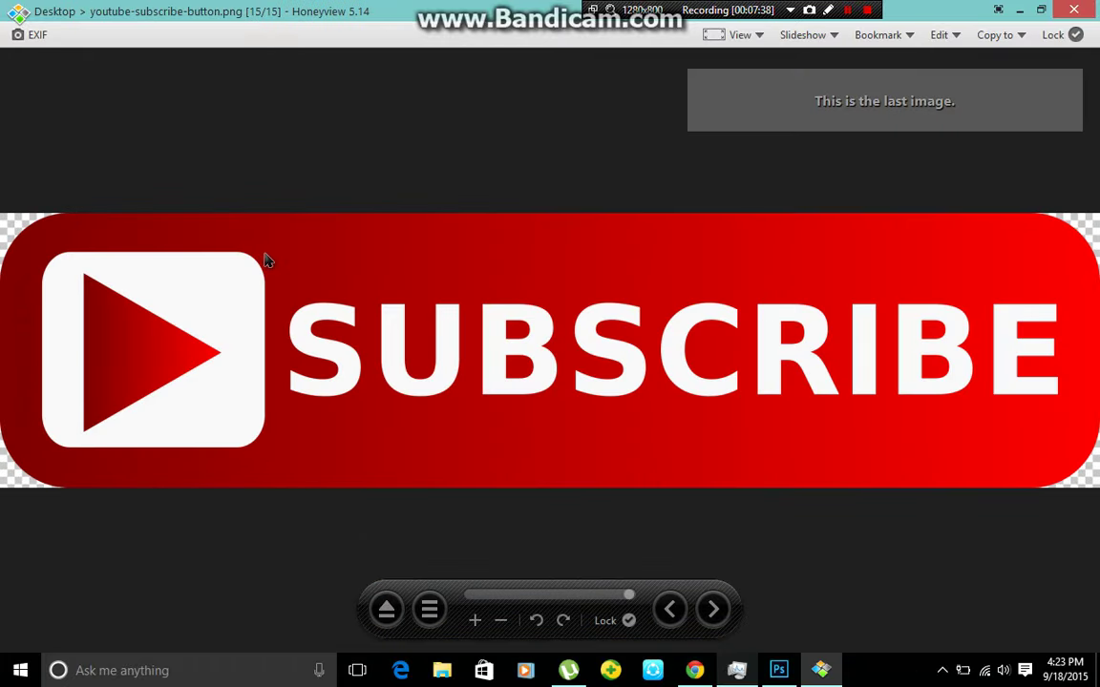
key("Left")
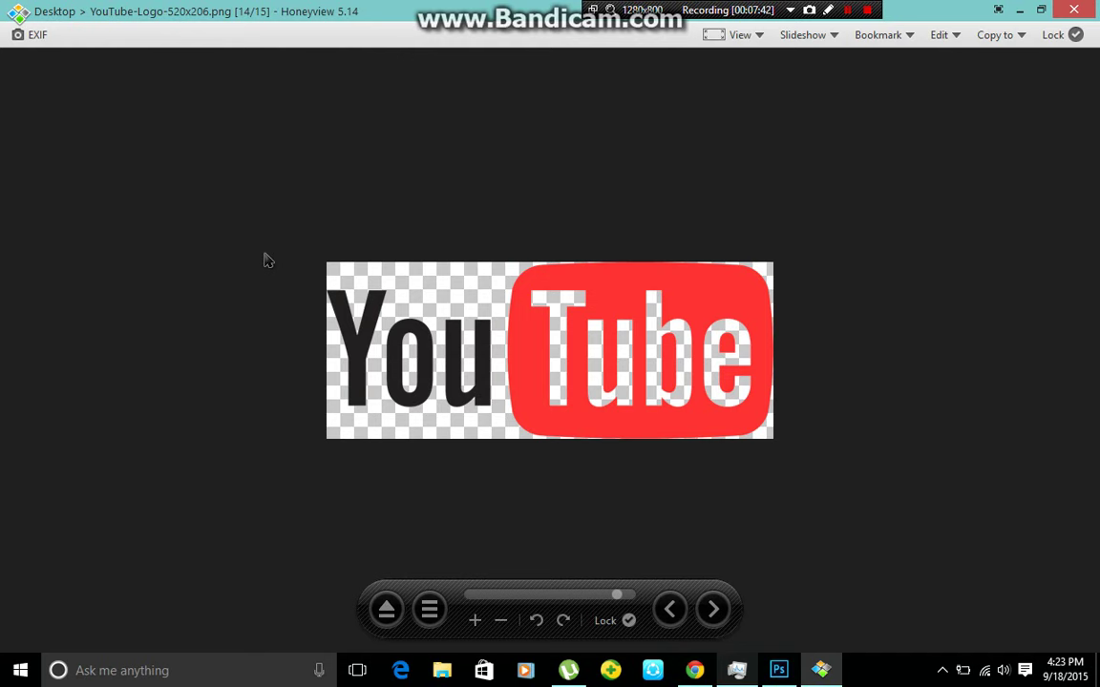
key("Escape")
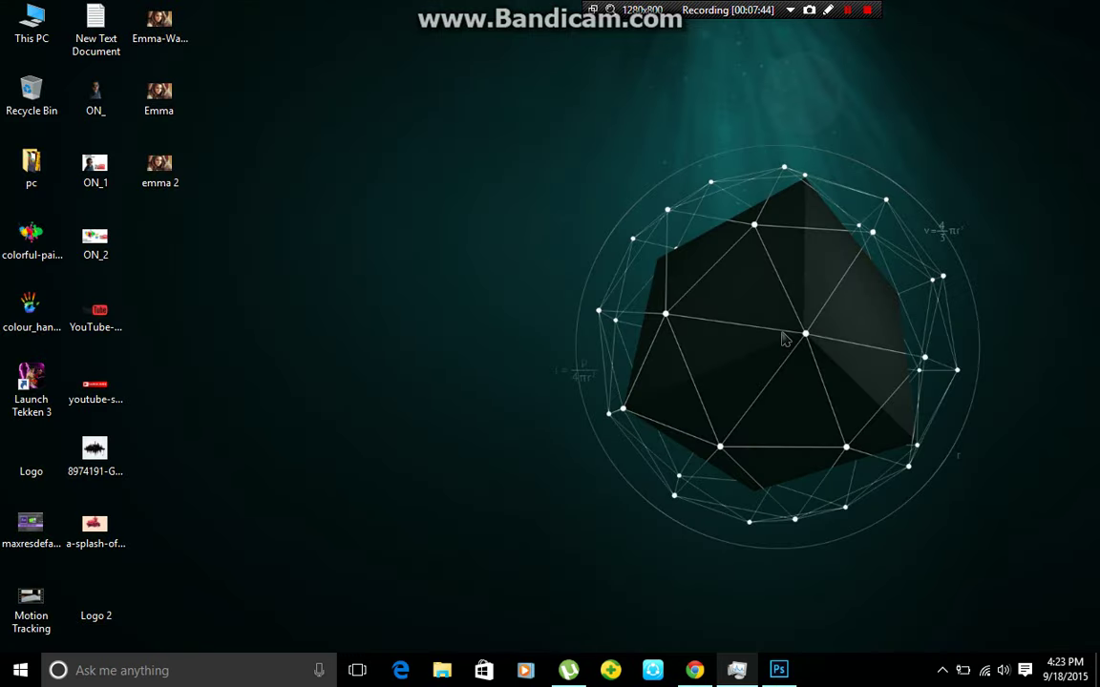